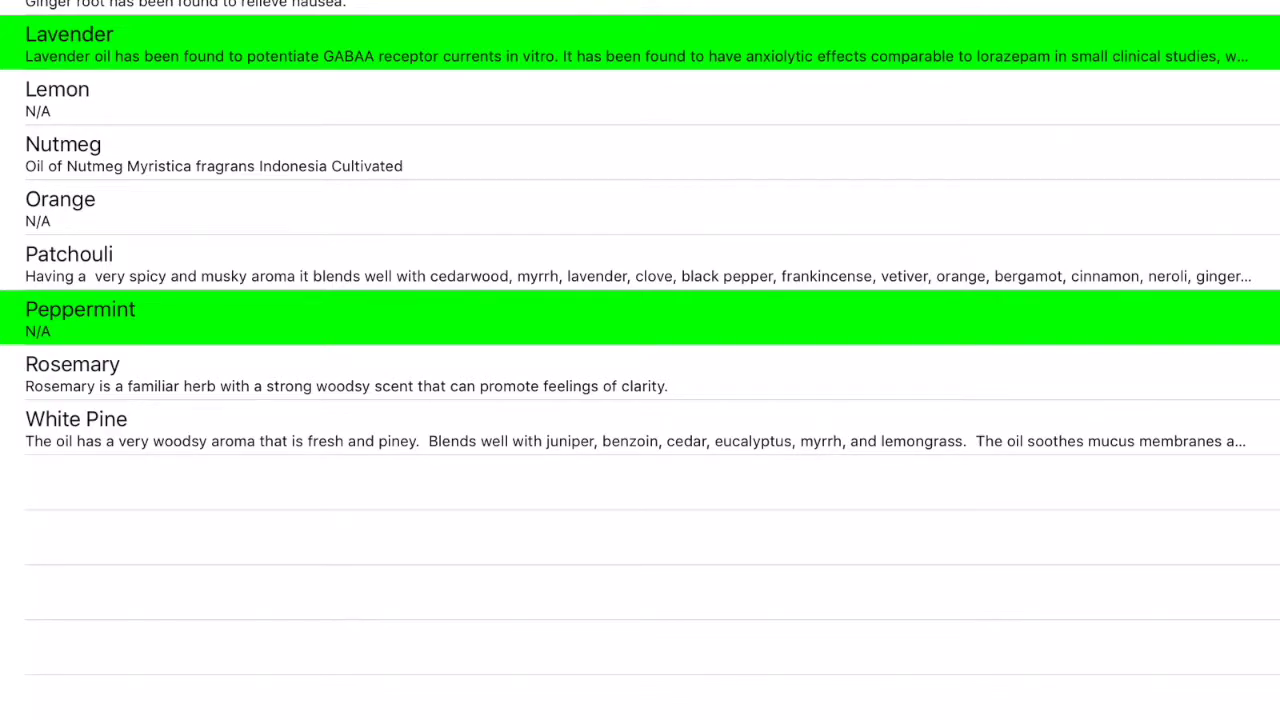
Step: Open the Lemon oil record from the oils list
{"action": "left_click", "coordinate": [300, 97]}
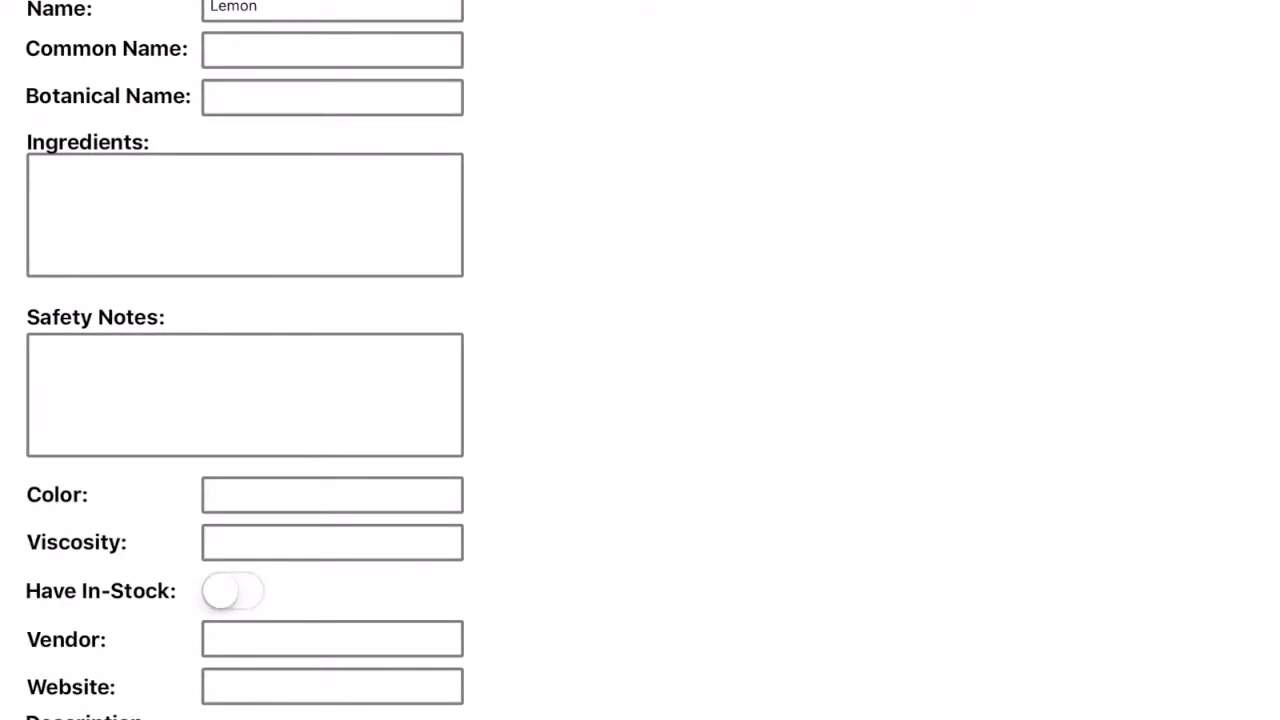
Step: Put Safari in Split View beside the Lemon record and browse the lemon essential oil results
{"action": "left_click_drag", "start_coordinate": [1275, 360], "coordinate": [538, 360]}
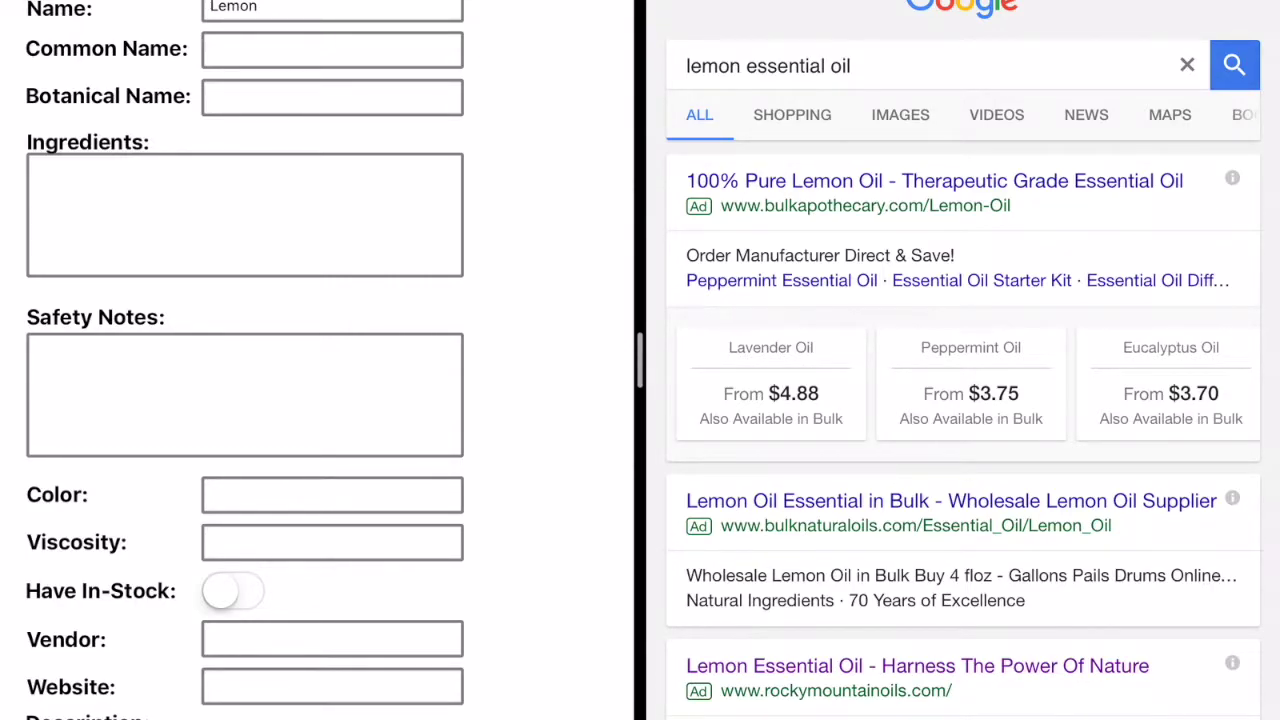
{"action": "scroll", "coordinate": [963, 360], "scroll_direction": "down", "scroll_amount": 5}
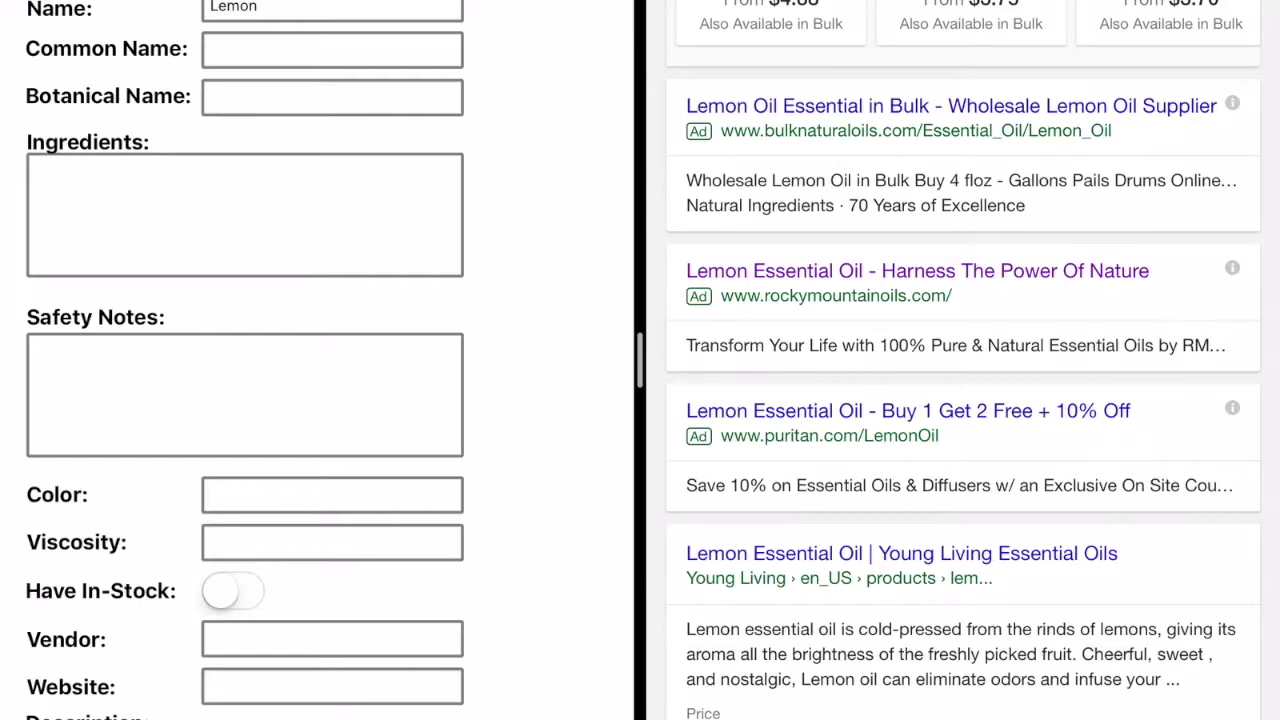
{"action": "scroll", "coordinate": [963, 360], "scroll_direction": "up", "scroll_amount": 3}
Step: Copy the first description paragraph from the Lemon Pressed Peel product page
{"action": "left_click_drag", "start_coordinate": [963, 715], "coordinate": [963, 400]}
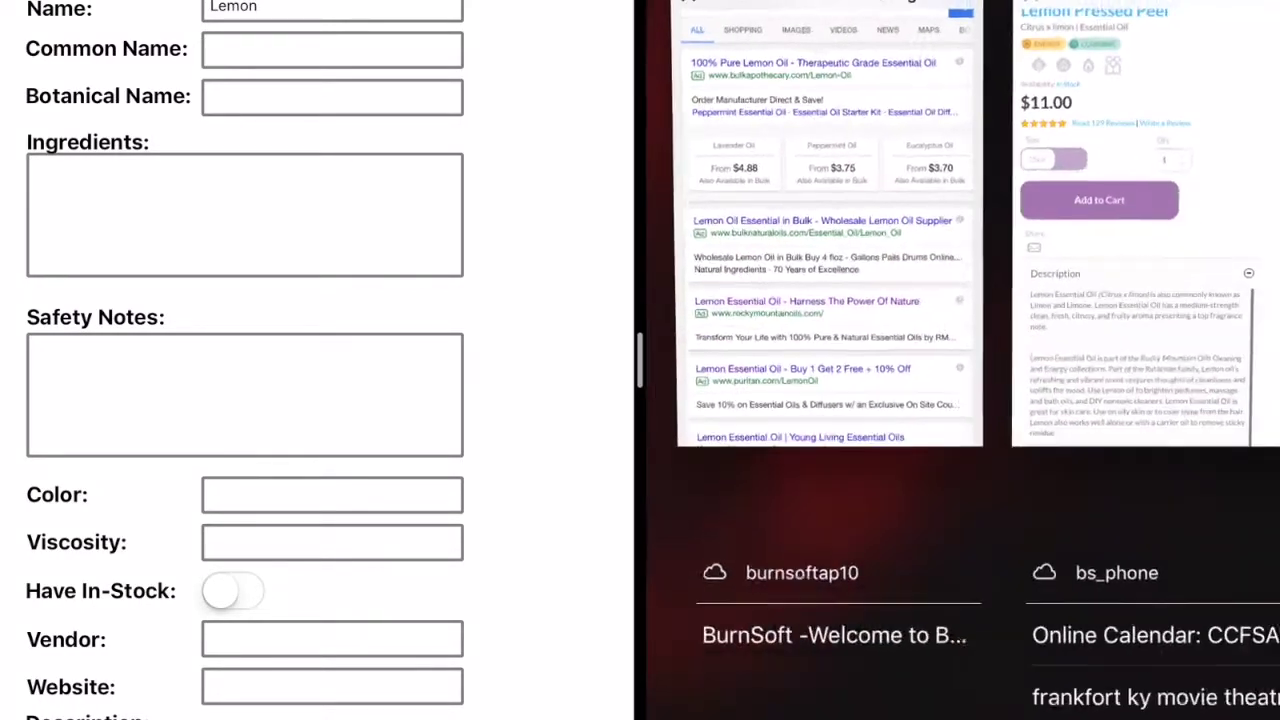
{"action": "left_click", "coordinate": [1148, 230]}
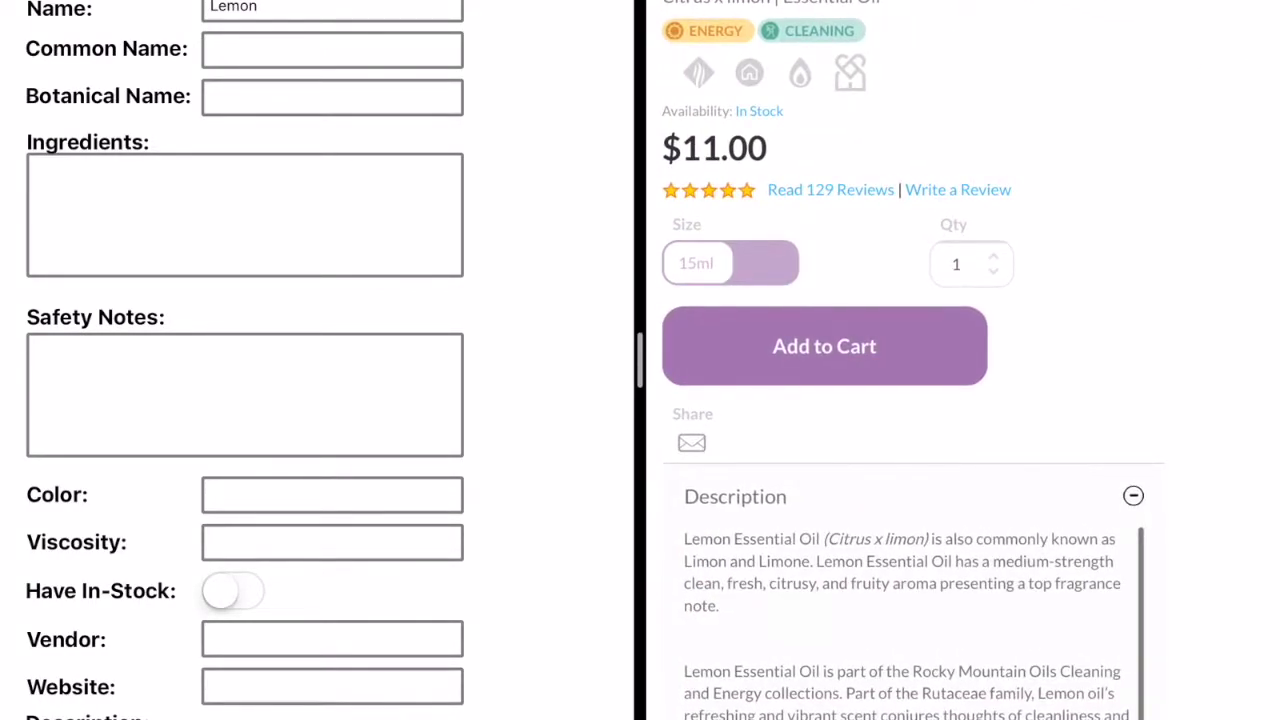
{"action": "left_click", "coordinate": [824, 346]}
{"action": "double_click", "coordinate": [700, 539]}
{"action": "left_click_drag", "start_coordinate": [736, 552], "coordinate": [910, 715]}
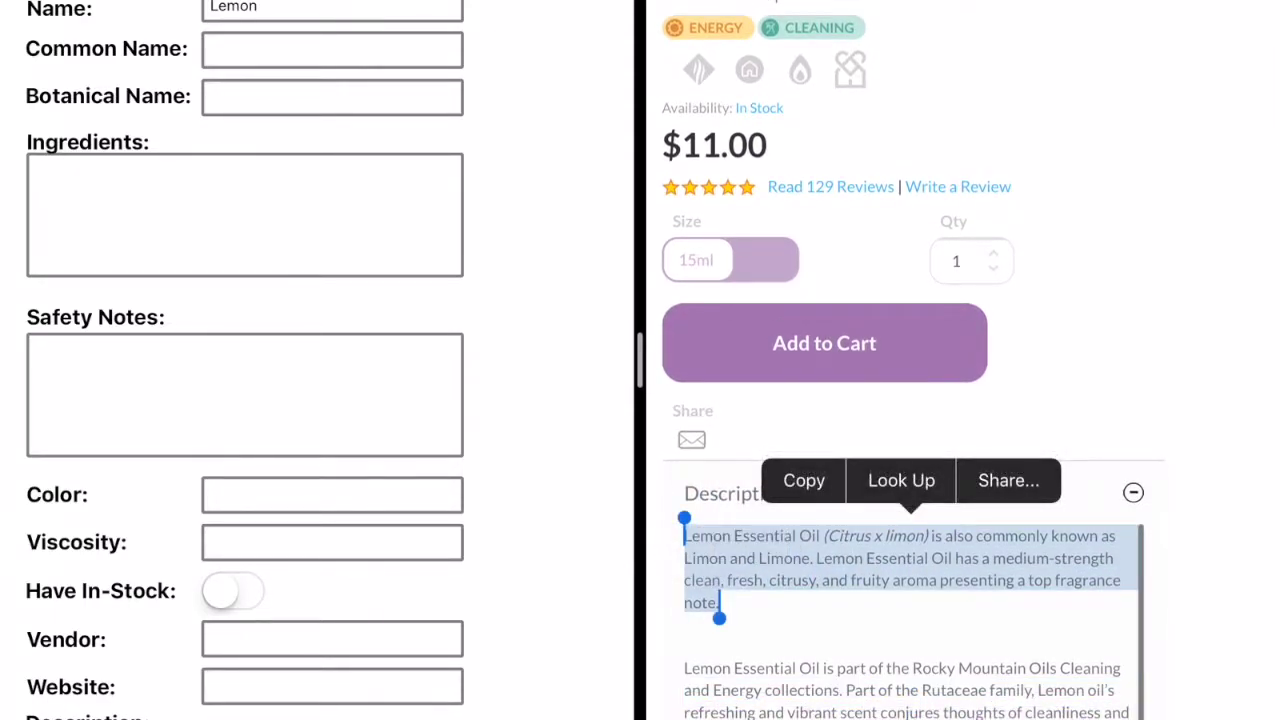
{"action": "left_click", "coordinate": [804, 477]}
Step: Replace N/A in the Lemon Description with the copied paragraph
{"action": "scroll", "coordinate": [245, 360], "scroll_direction": "down", "scroll_amount": 5}
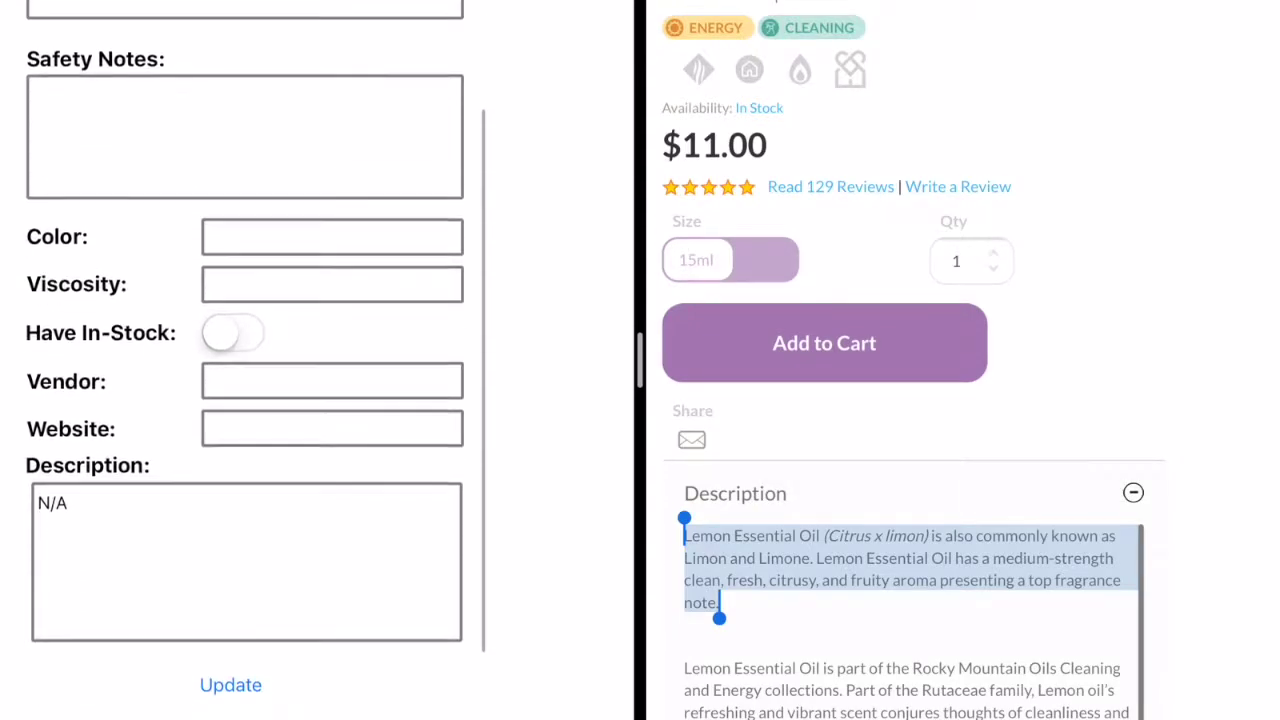
{"action": "left_click", "coordinate": [245, 340]}
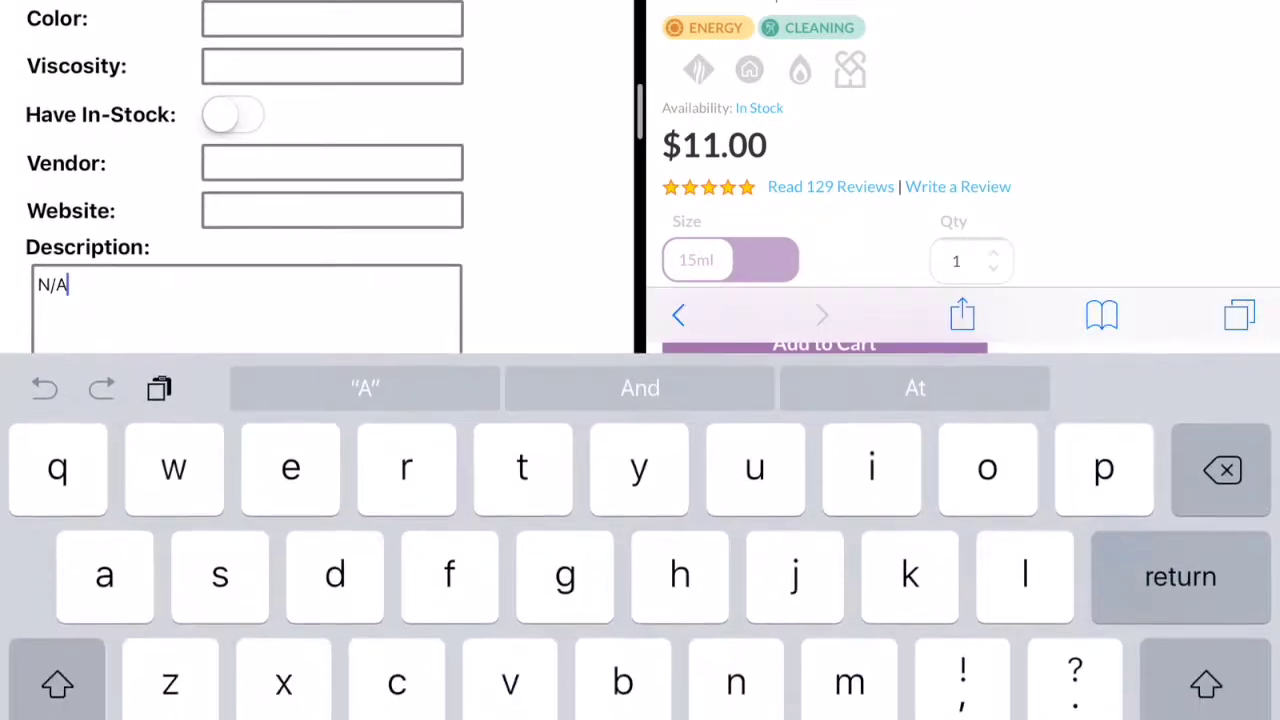
{"action": "key", "text": "BackSpace"}
{"action": "key", "text": "BackSpace"}
{"action": "key", "text": "BackSpace"}
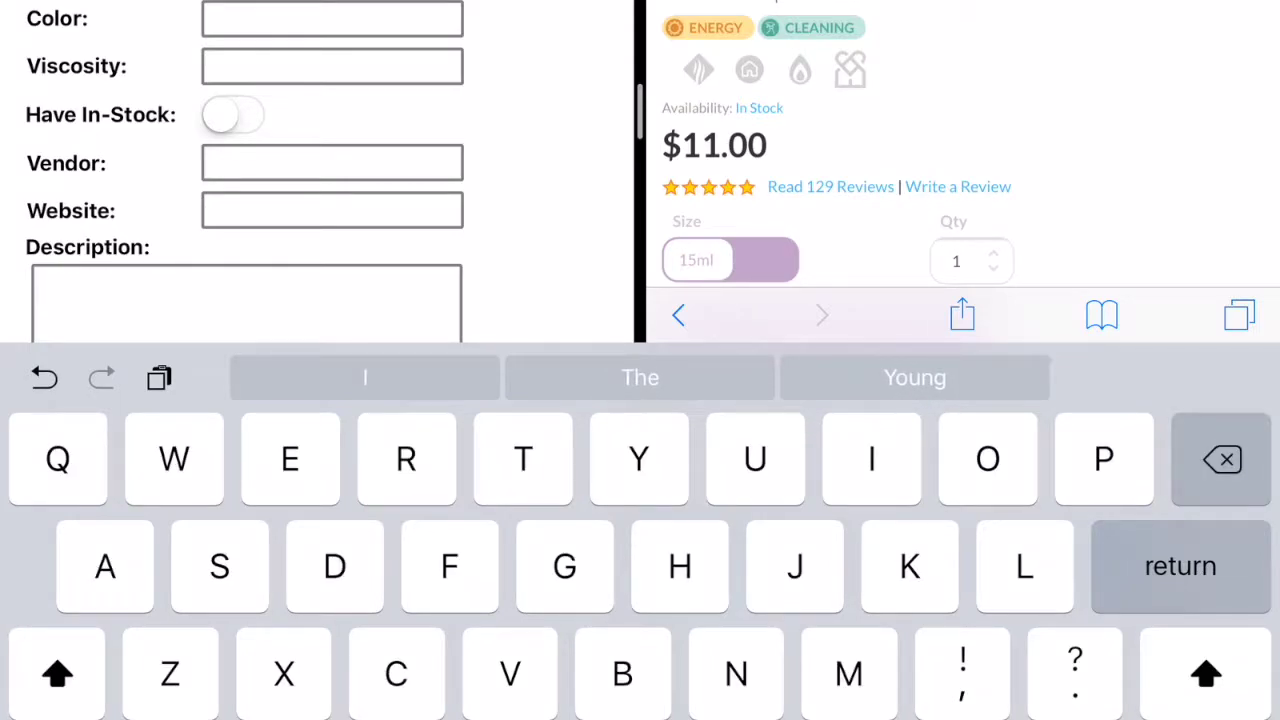
{"action": "left_click", "coordinate": [38, 285]}
{"action": "left_click", "coordinate": [56, 228]}
{"action": "left_click", "coordinate": [332, 162]}
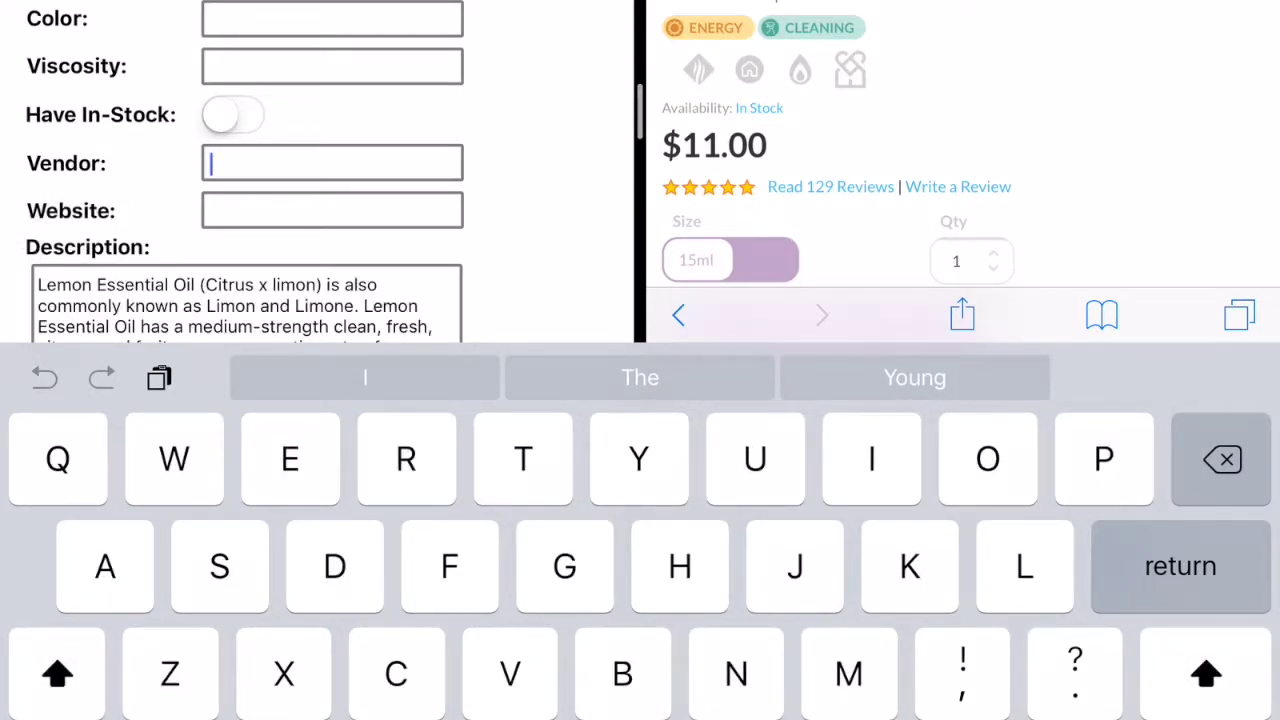
Step: Paste the product page's URL into the Lemon record's Website field
{"action": "left_click", "coordinate": [960, 5]}
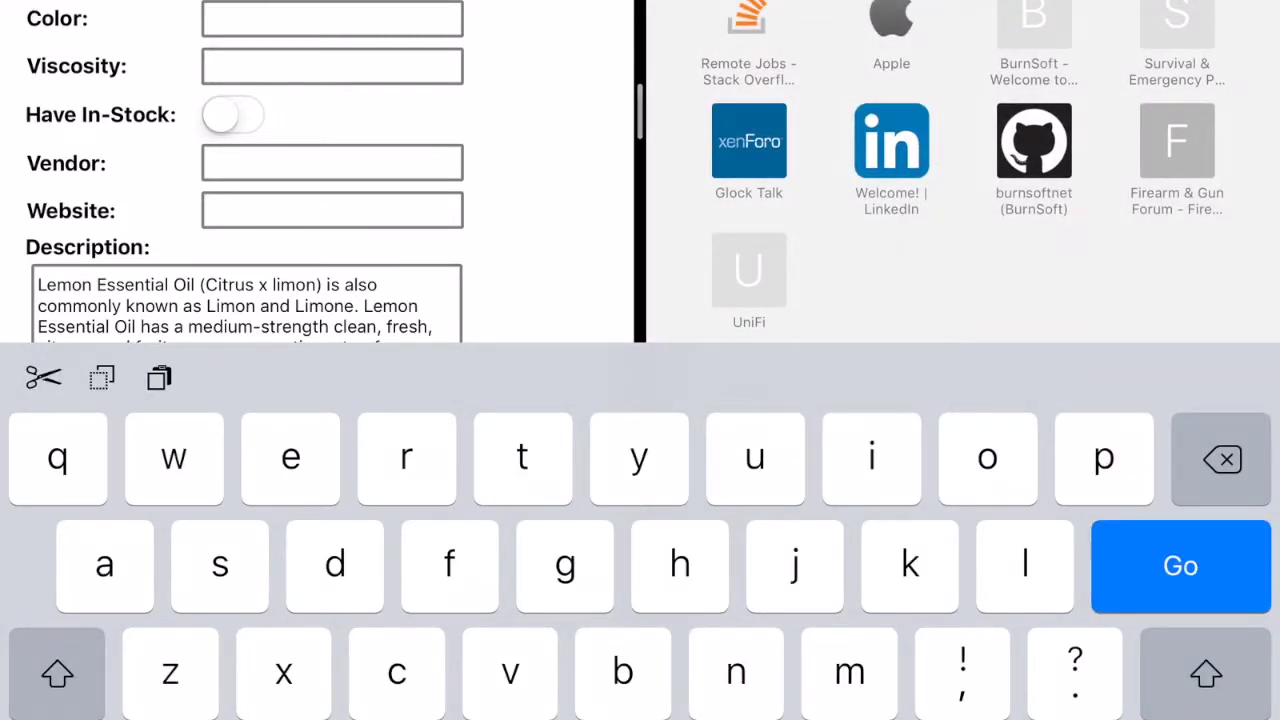
{"action": "left_click", "coordinate": [332, 210]}
{"action": "left_click", "coordinate": [211, 155]}
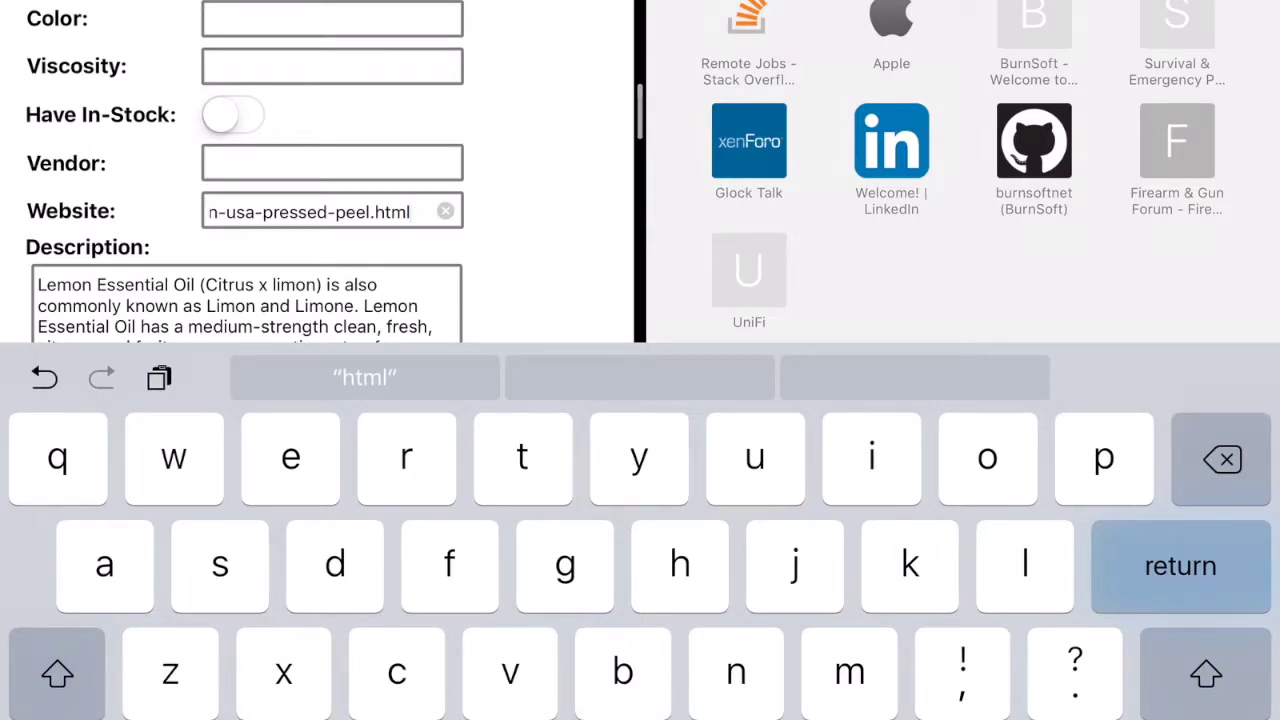
Step: Enter Rocky Mountain as the Lemon record's Vendor
{"action": "left_click", "coordinate": [332, 162]}
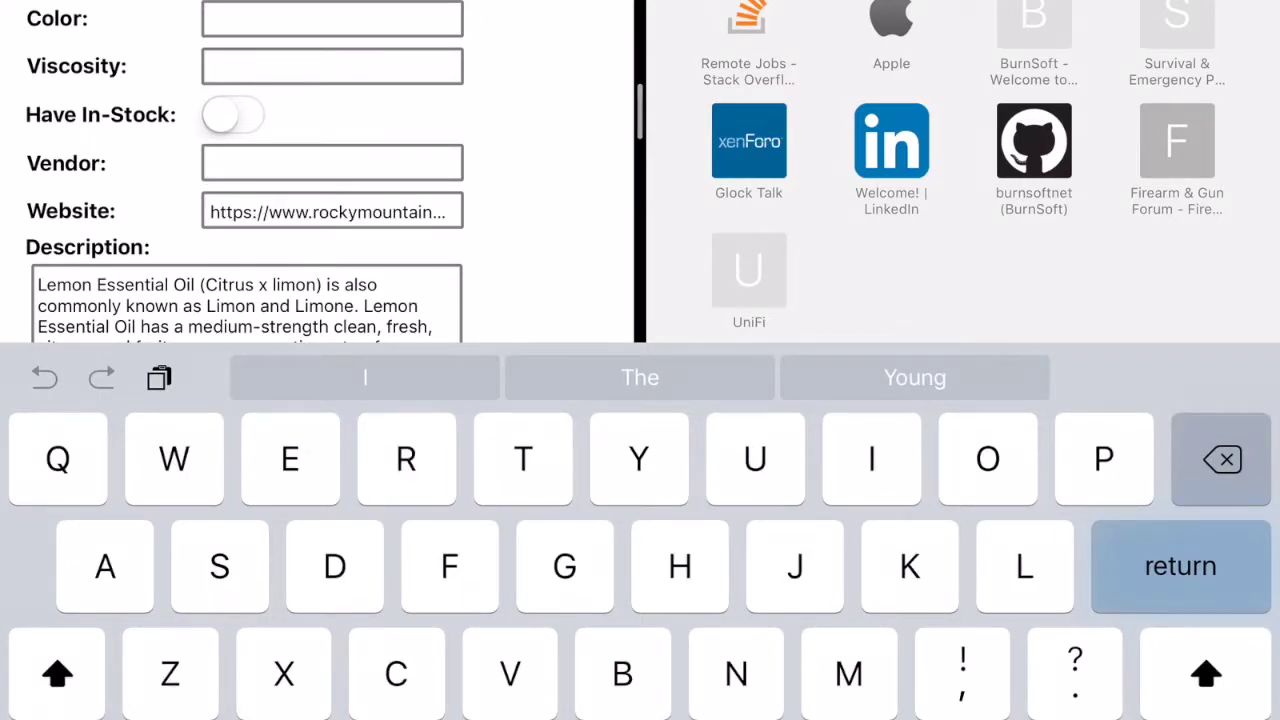
{"action": "type", "text": "Rocky"}
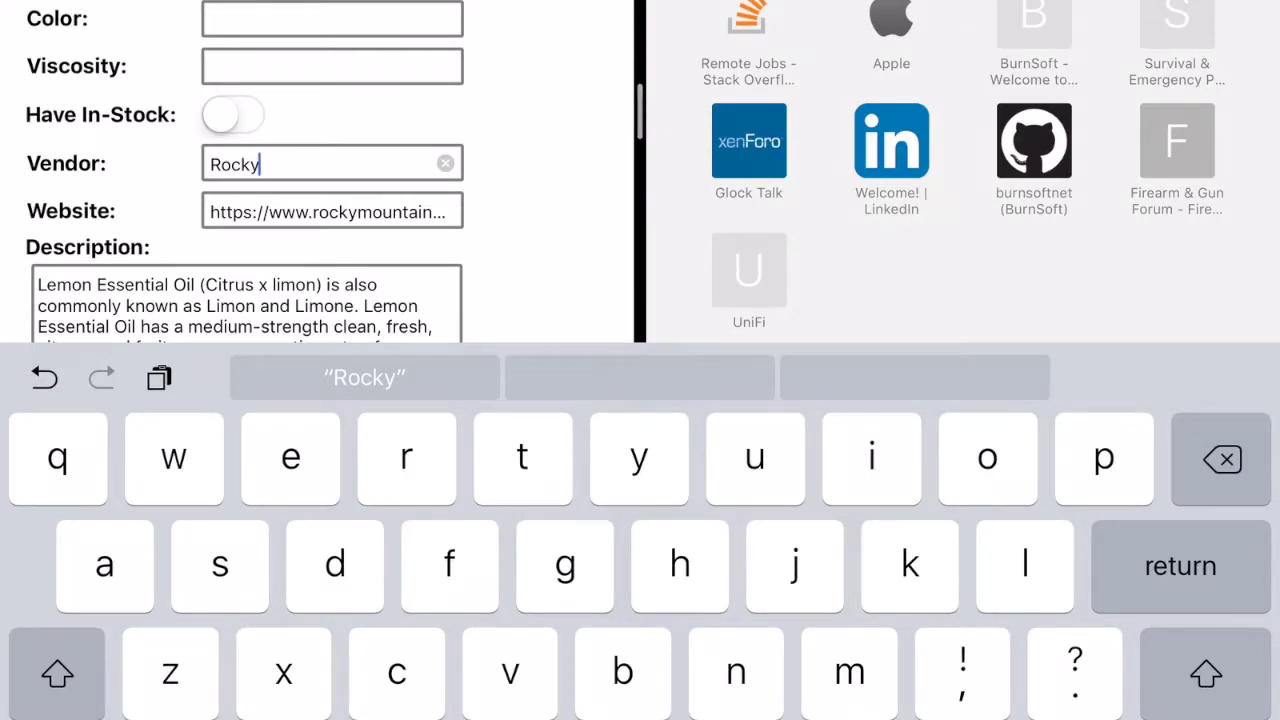
{"action": "type", "text": " Mounti"}
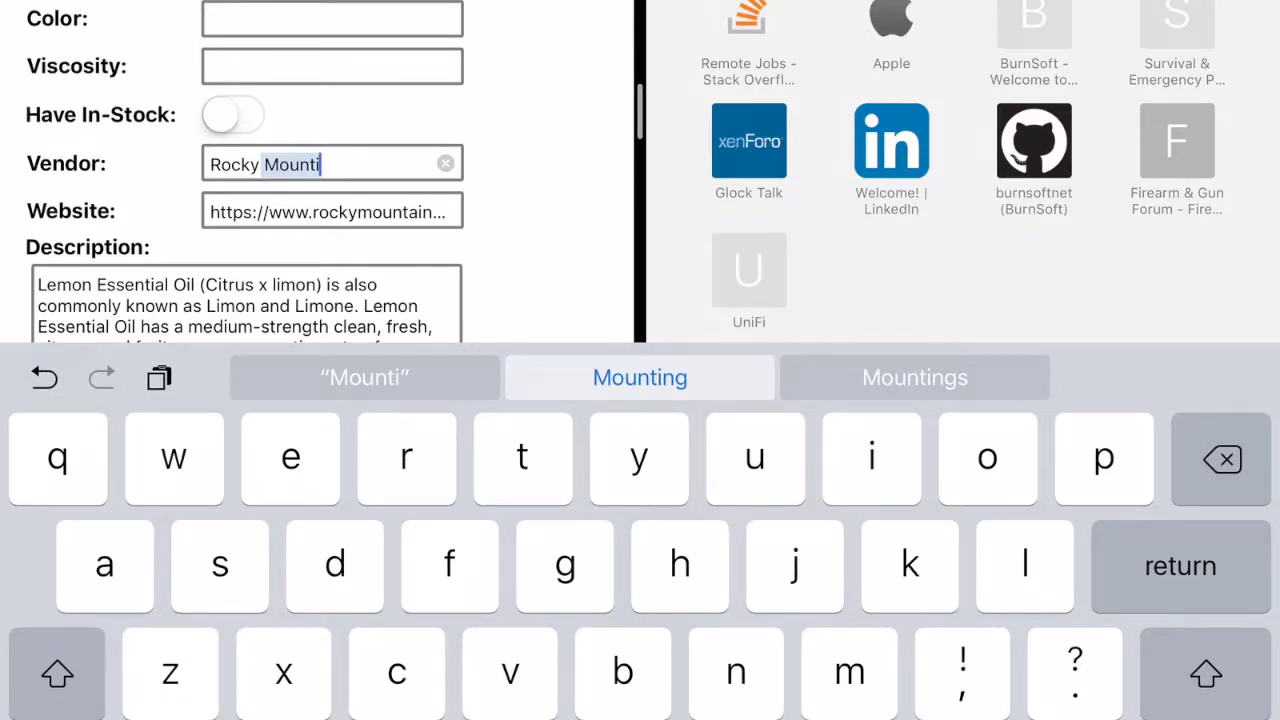
{"action": "key", "text": "BackSpace"}
{"action": "type", "text": "ain"}
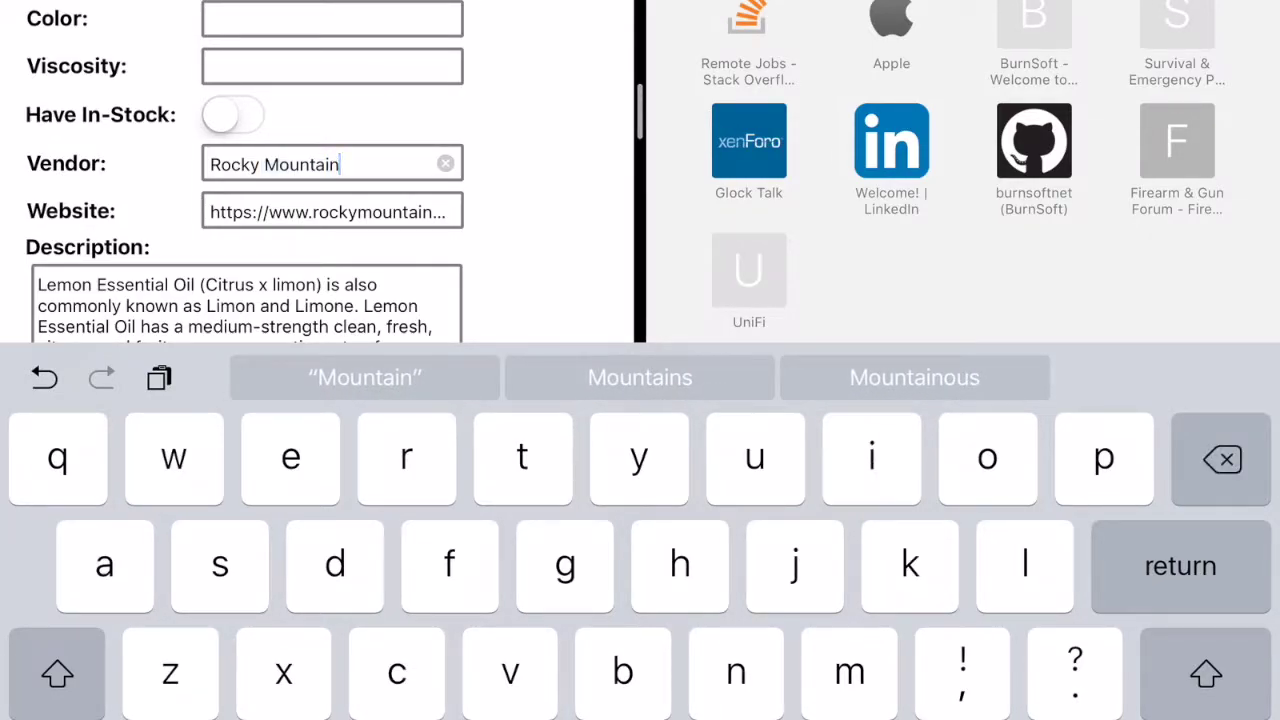
{"action": "left_click", "coordinate": [330, 66]}
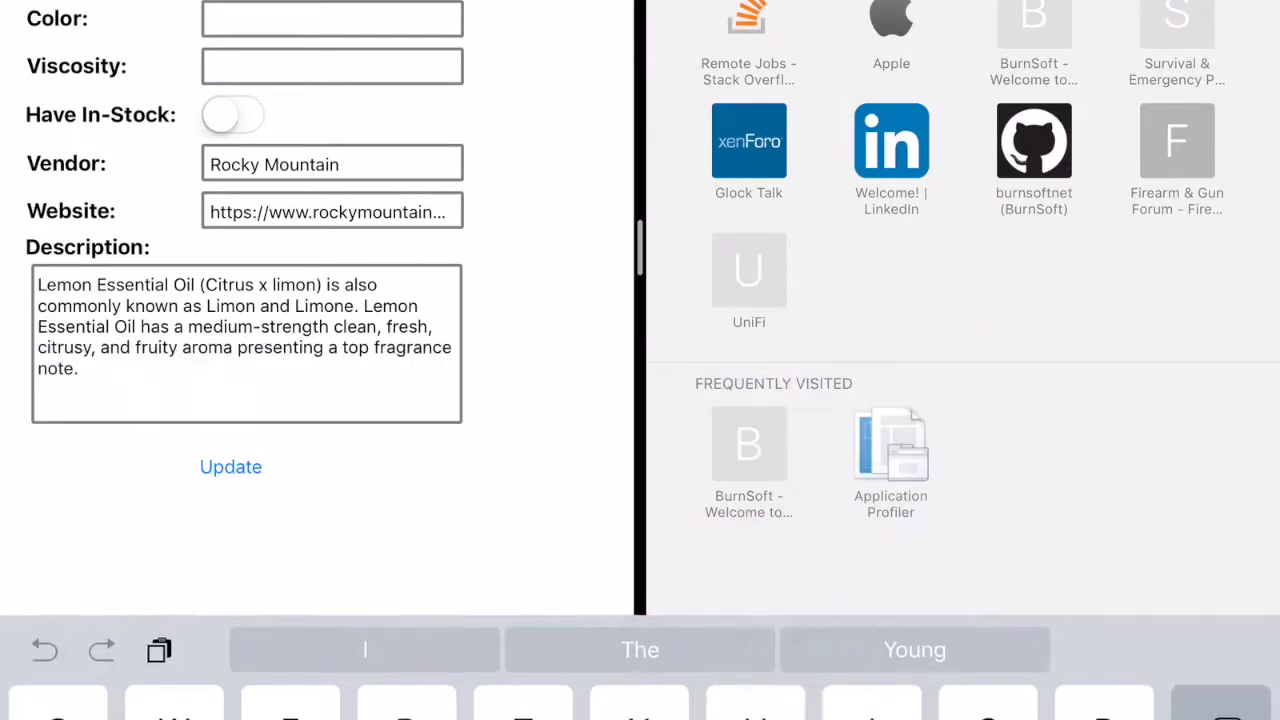
Step: Write 'Not approve by FDA' in the Lemon record's Safety Notes
{"action": "scroll", "coordinate": [245, 360], "scroll_direction": "up", "scroll_amount": 4}
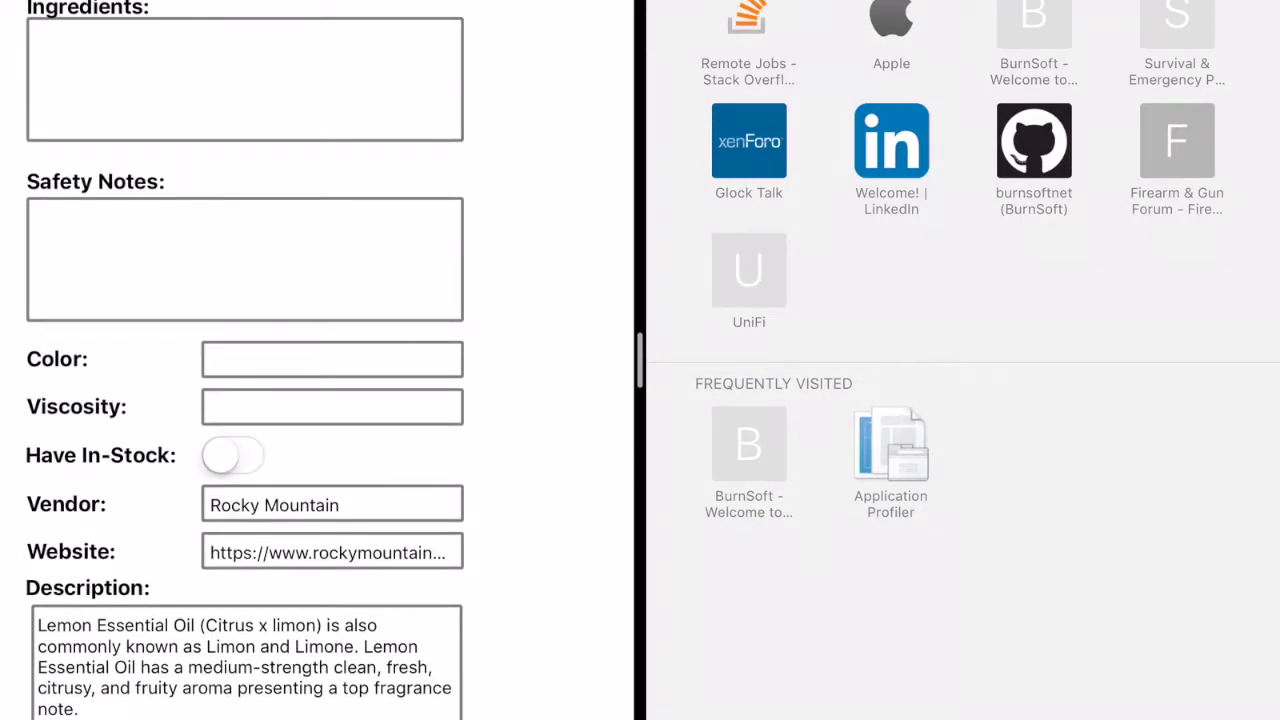
{"action": "left_click", "coordinate": [245, 259]}
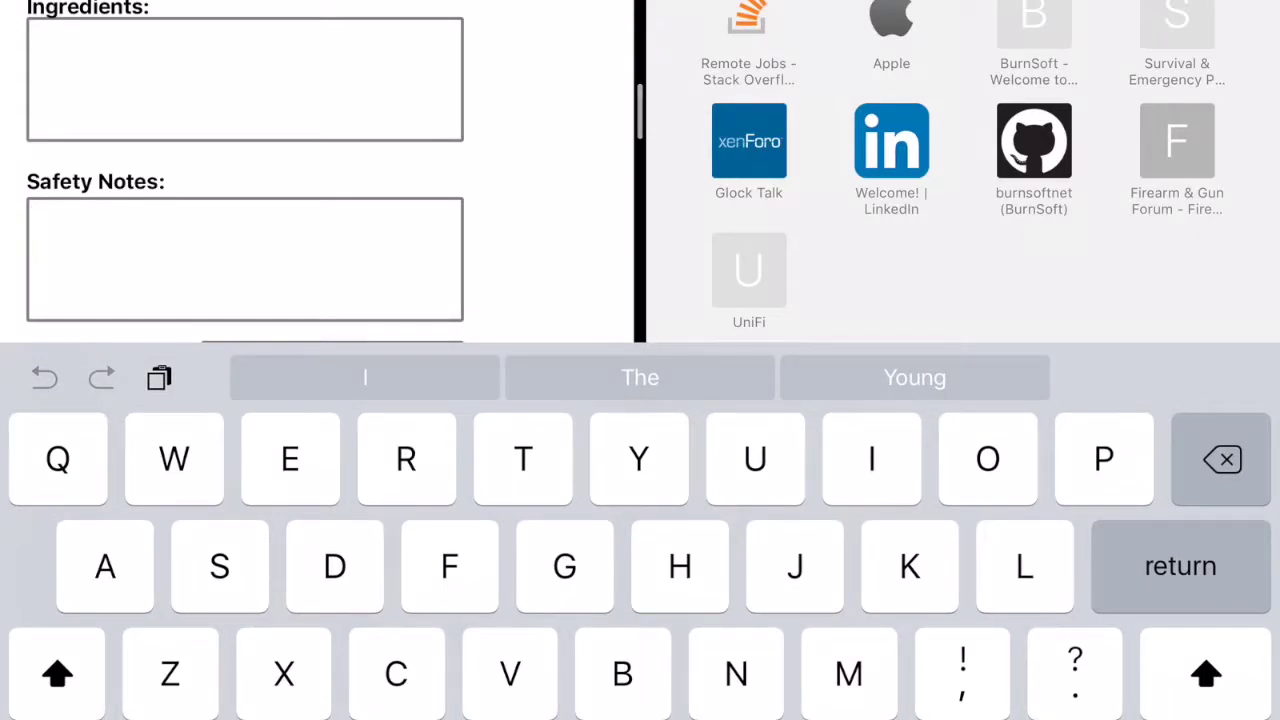
{"action": "type", "text": "Not "}
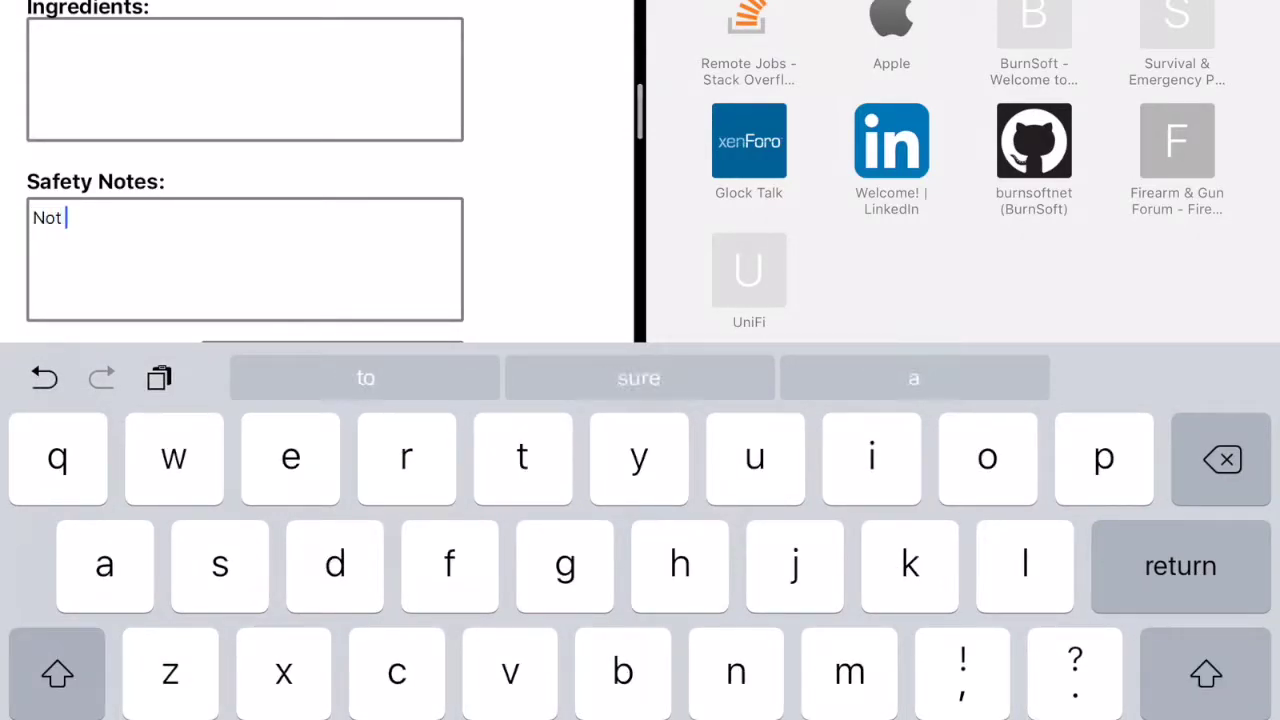
{"action": "type", "text": "apporve"}
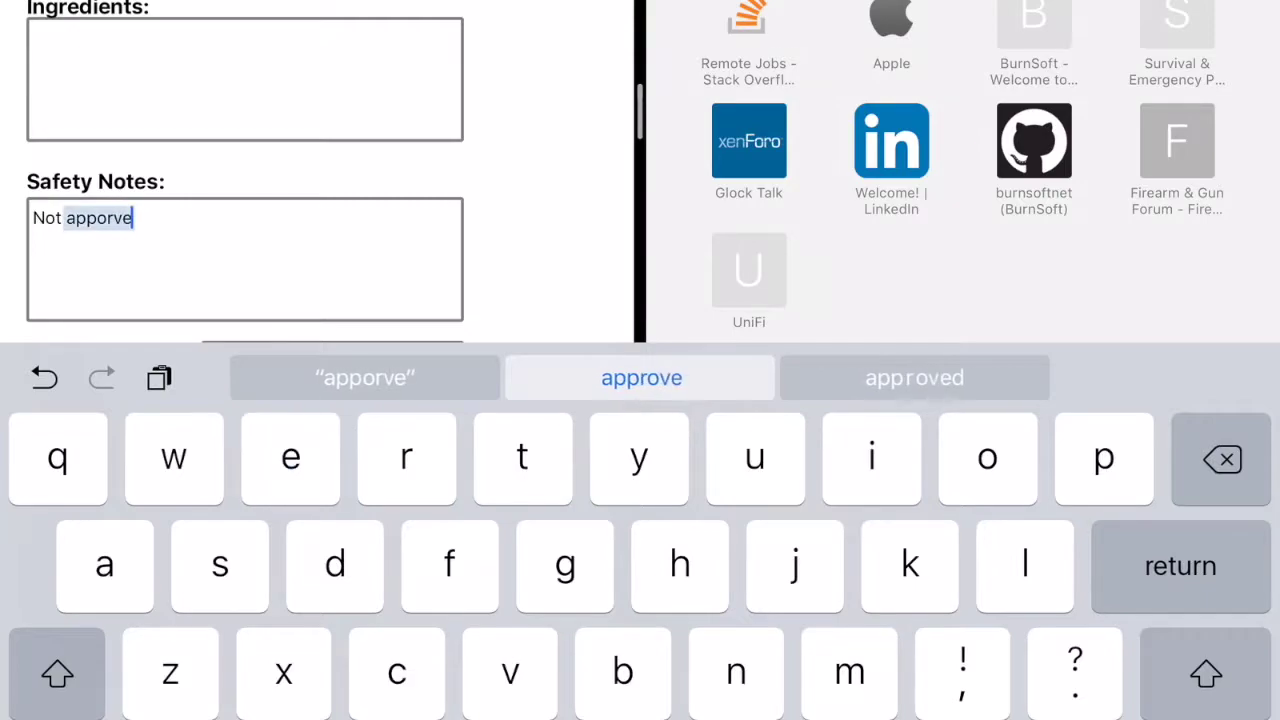
{"action": "type", "text": " by d"}
{"action": "key", "text": "BackSpace"}
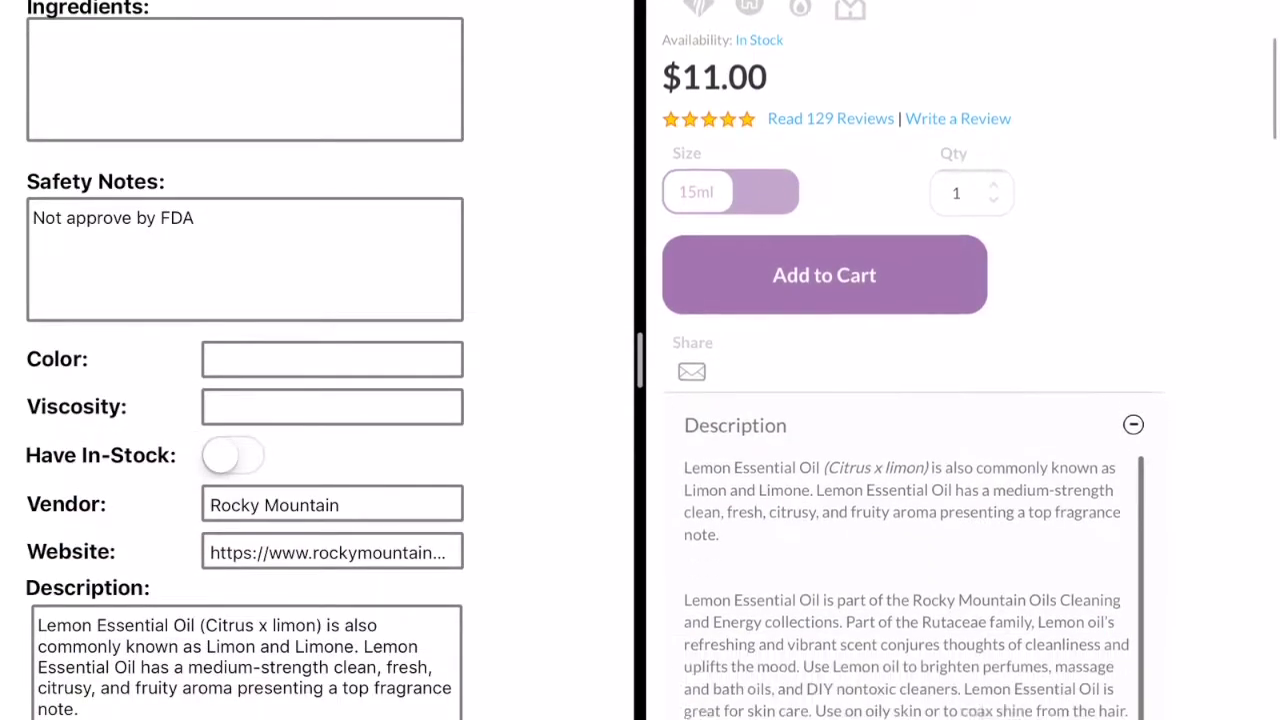
{"action": "scroll", "coordinate": [900, 400], "scroll_direction": "down", "scroll_amount": 5}
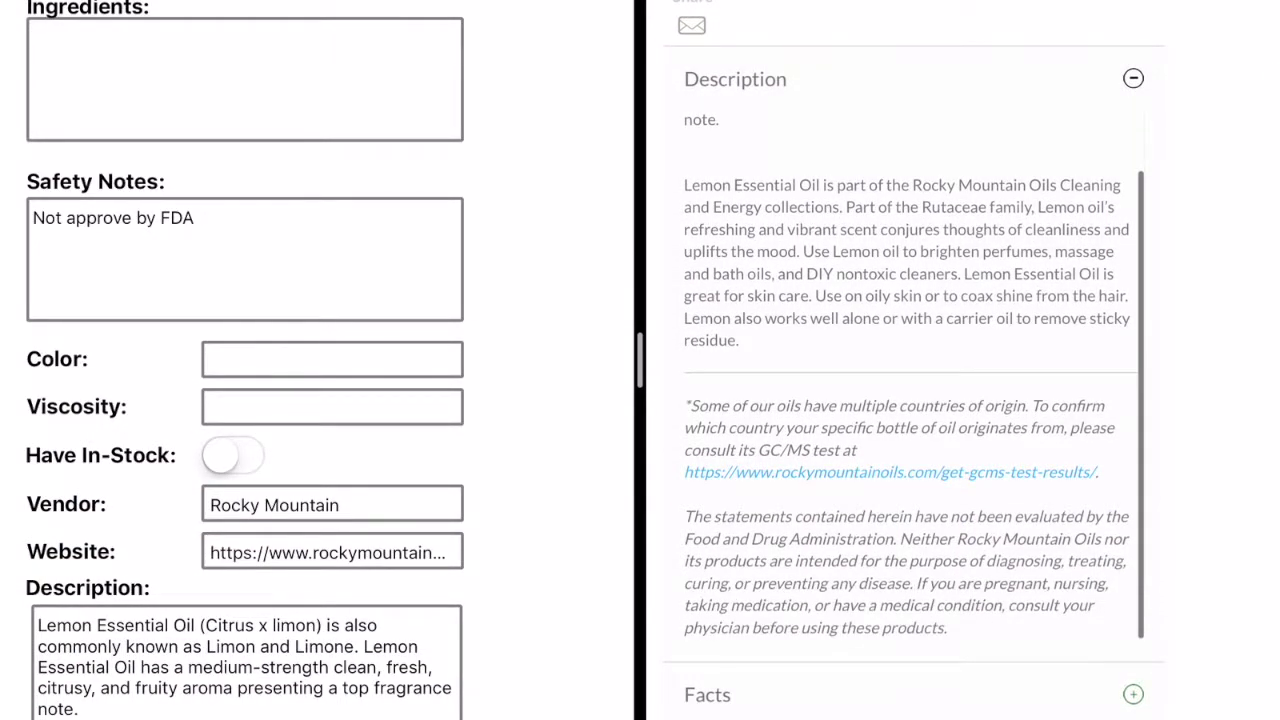
{"action": "scroll", "coordinate": [245, 360], "scroll_direction": "up", "scroll_amount": 3}
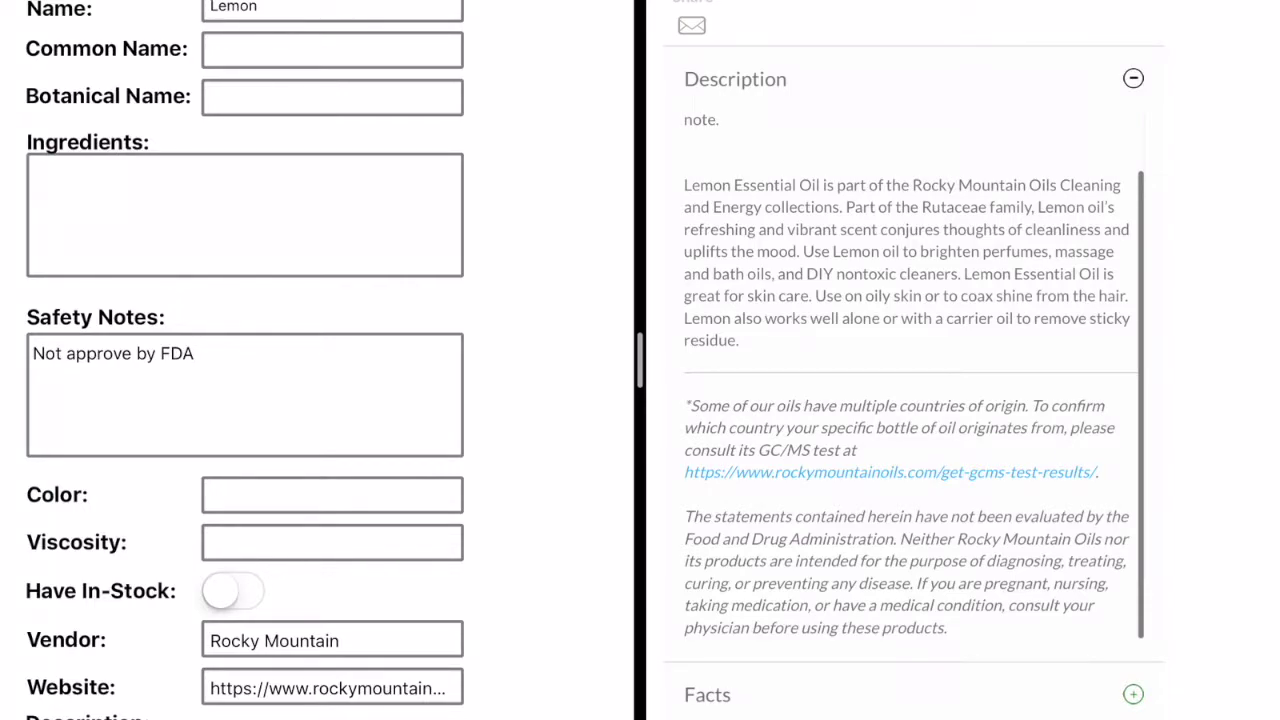
{"action": "scroll", "coordinate": [913, 360], "scroll_direction": "down", "scroll_amount": 2}
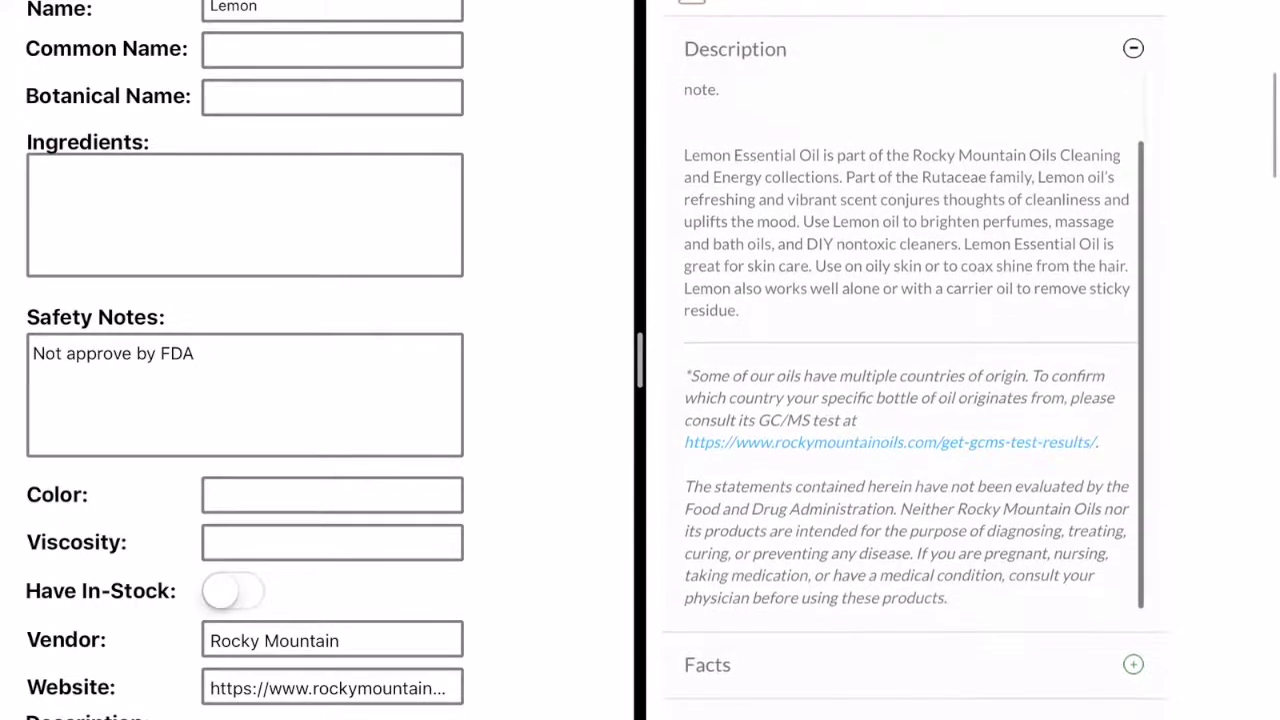
Step: Expand the product page's Usage section and select its usage list for the Lemon Description
{"action": "left_click", "coordinate": [1133, 657]}
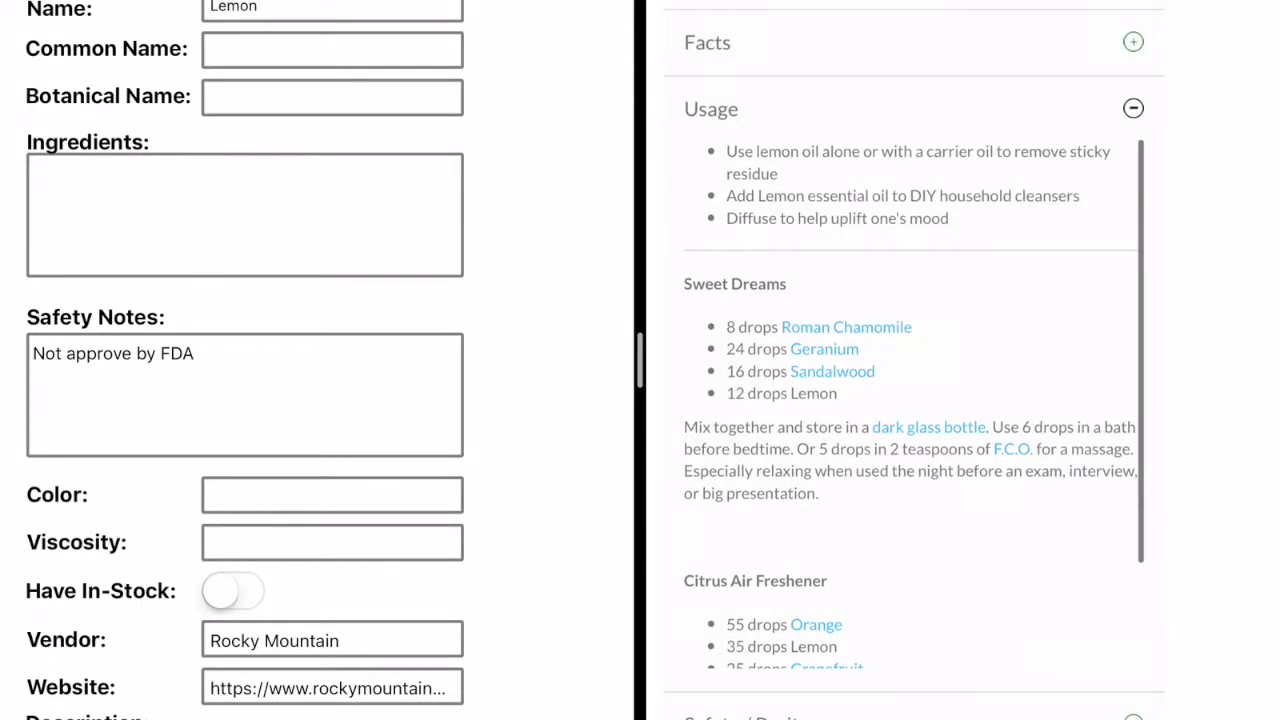
{"action": "scroll", "coordinate": [245, 400], "scroll_direction": "down", "scroll_amount": 1}
{"action": "scroll", "coordinate": [245, 400], "scroll_direction": "down", "scroll_amount": 4}
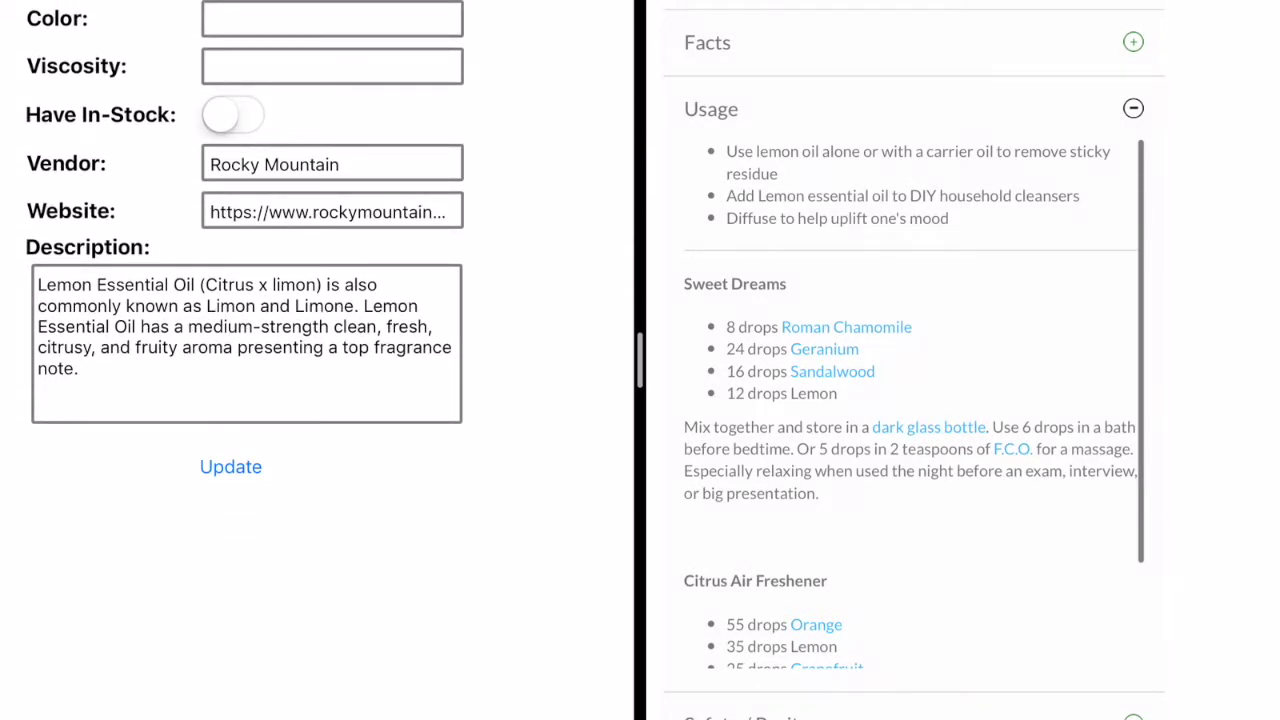
{"action": "left_click", "coordinate": [711, 108]}
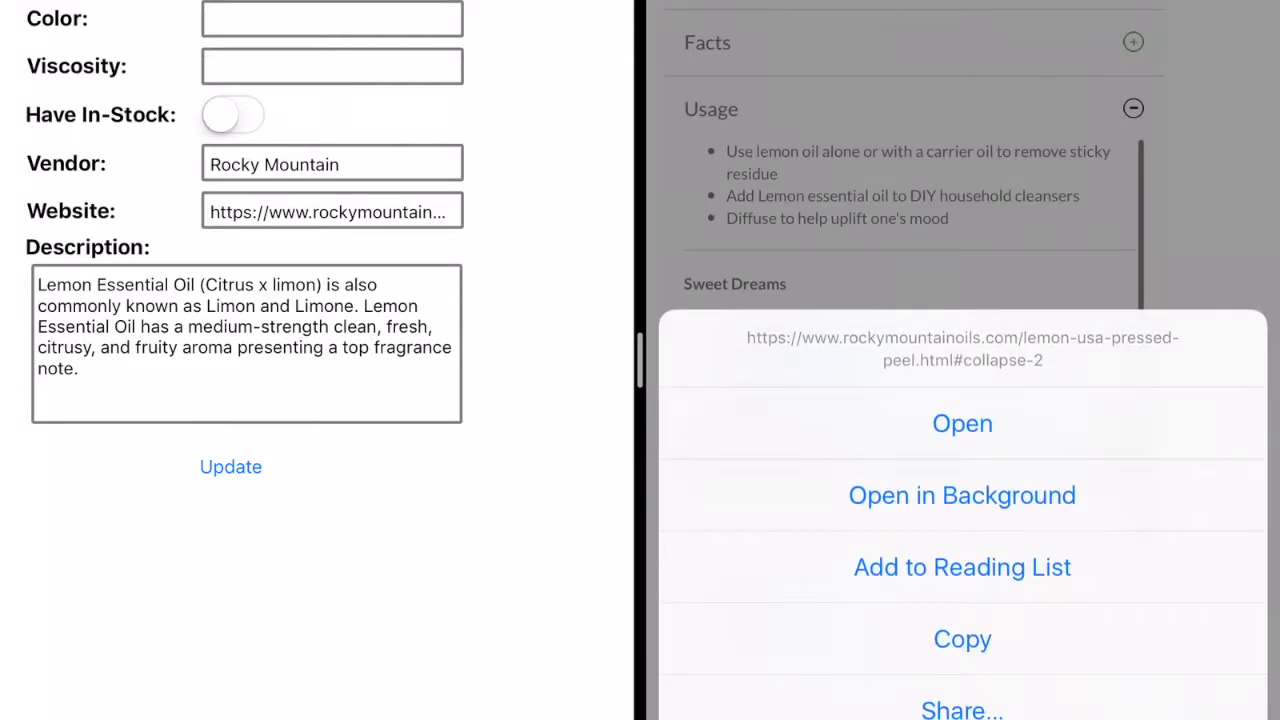
{"action": "left_click", "coordinate": [740, 200]}
{"action": "left_click", "coordinate": [740, 151]}
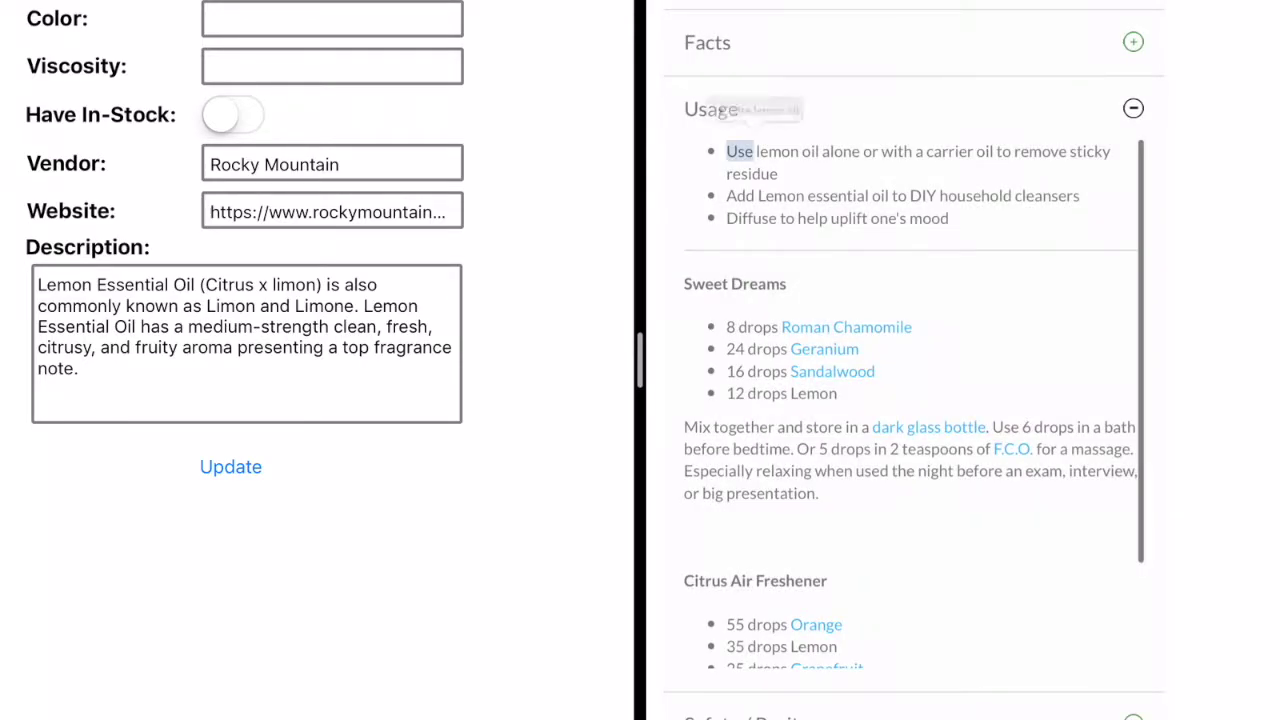
{"action": "left_click_drag", "start_coordinate": [753, 170], "coordinate": [900, 690]}
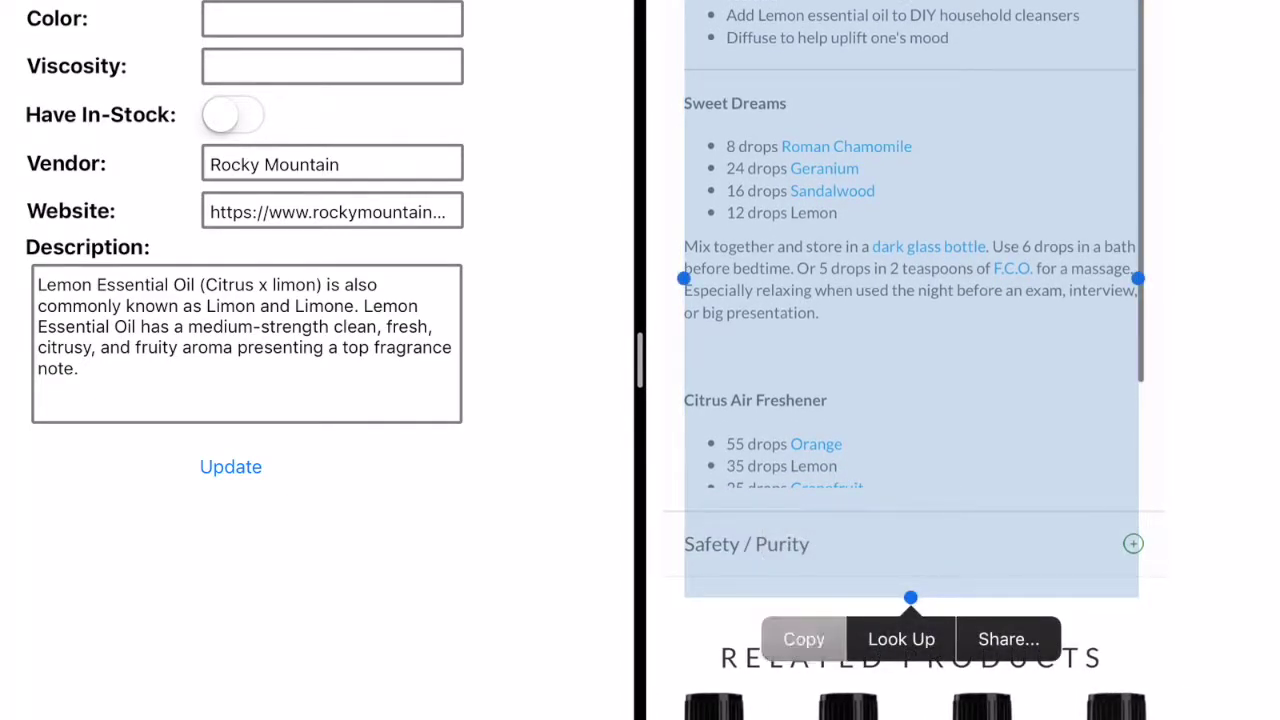
{"action": "left_click", "coordinate": [246, 395]}
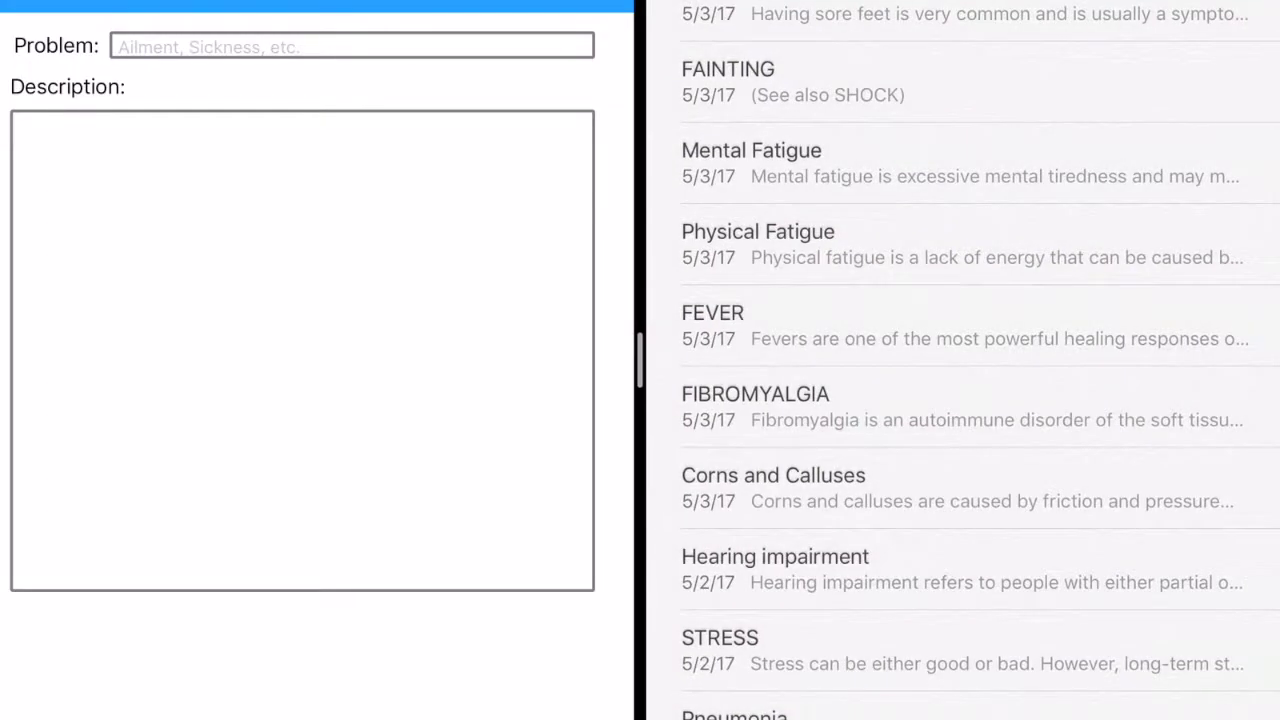
Step: Open the Hearing impairment note in Notes and select its title
{"action": "scroll", "coordinate": [960, 360], "scroll_direction": "down", "scroll_amount": 3}
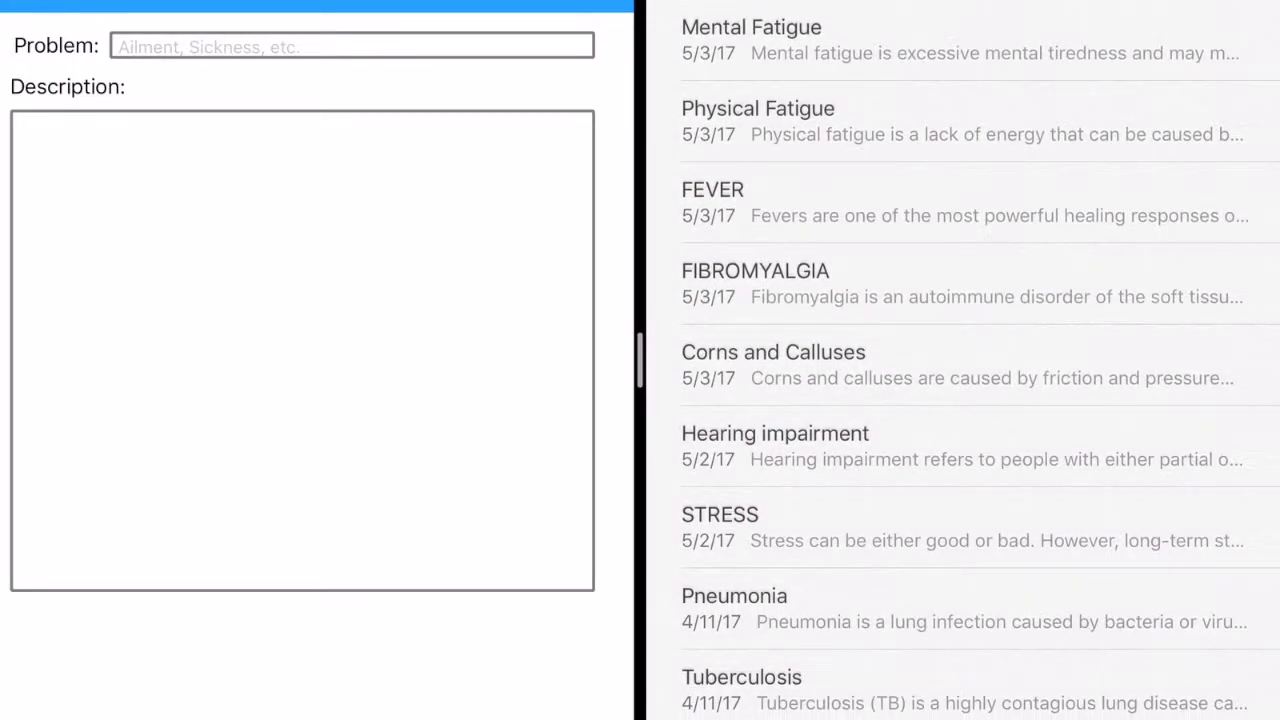
{"action": "left_click", "coordinate": [775, 445]}
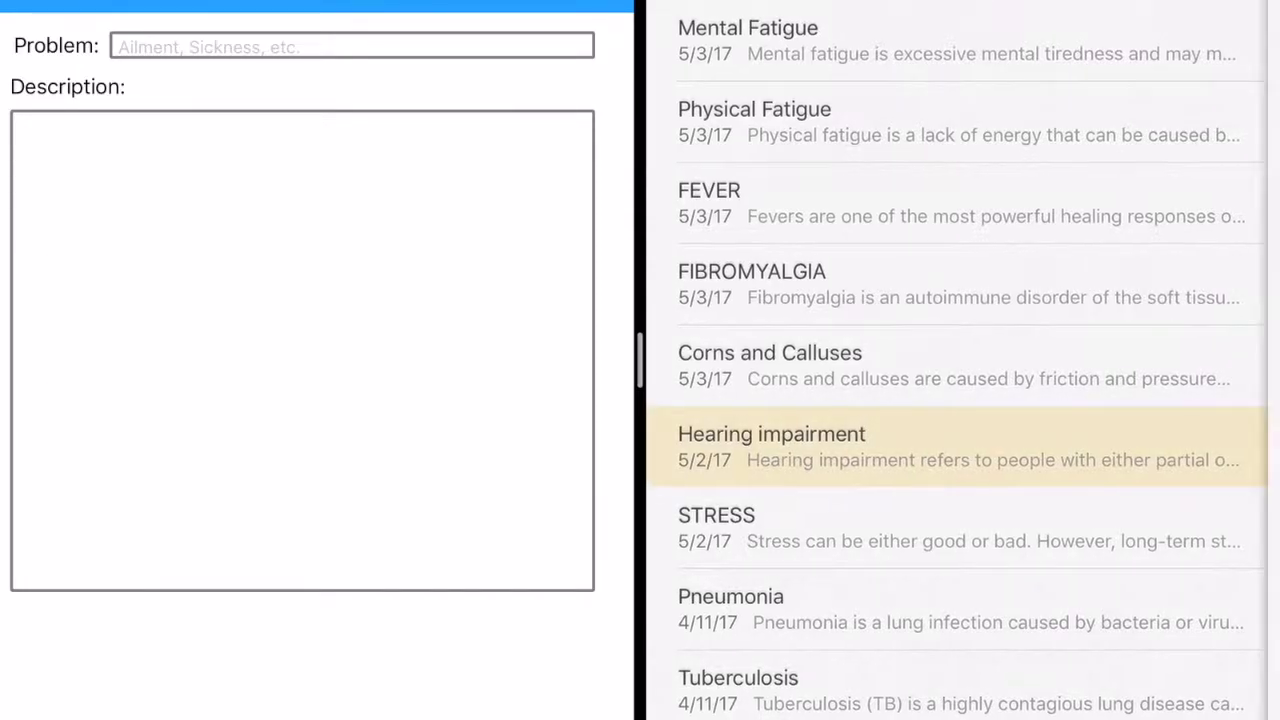
{"action": "left_click", "coordinate": [718, 44]}
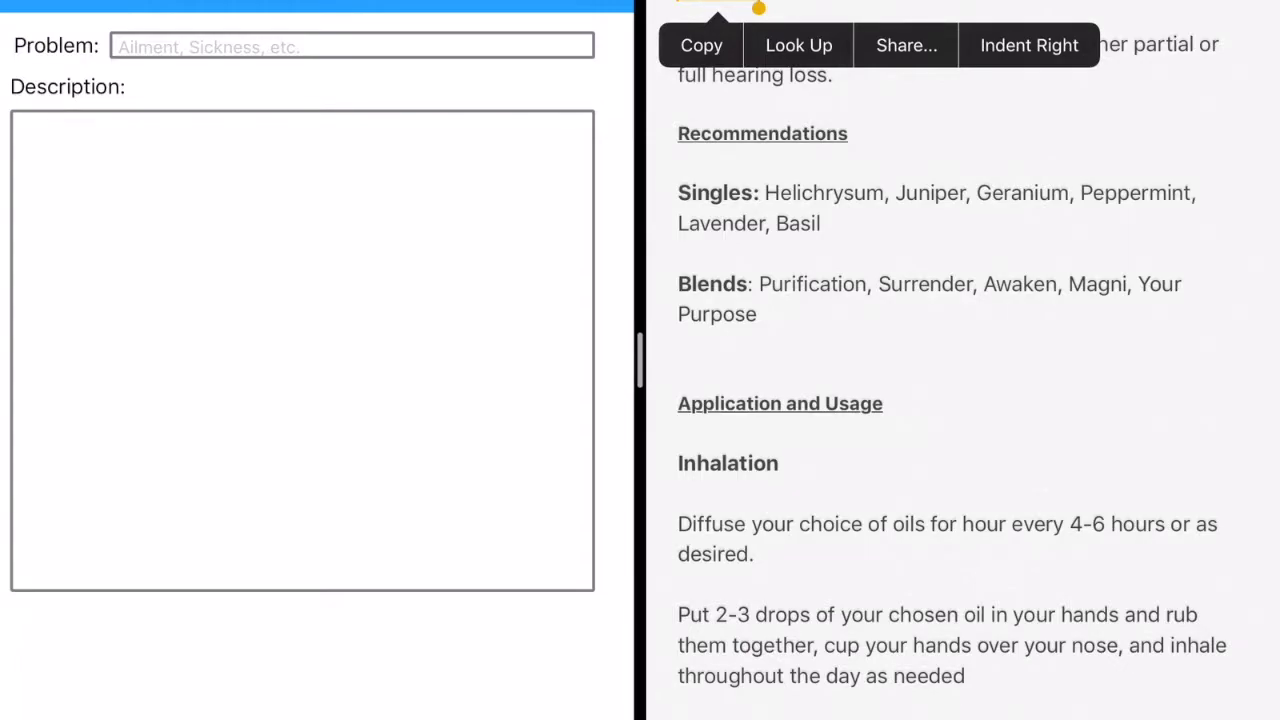
{"action": "left_click_drag", "start_coordinate": [759, 8], "coordinate": [880, 8]}
Step: Copy the note title into the remedy's Problem field as Hearing impairment
{"action": "left_click", "coordinate": [701, 45]}
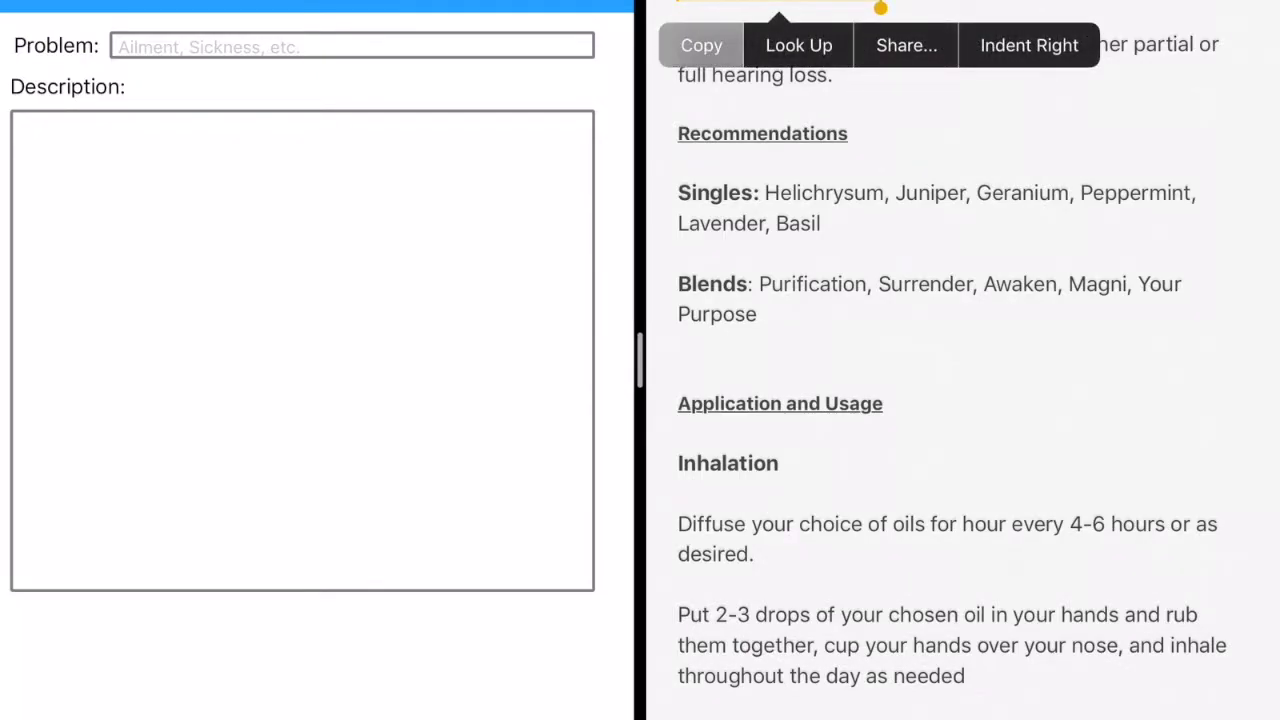
{"action": "left_click", "coordinate": [300, 45]}
{"action": "left_click", "coordinate": [118, 8]}
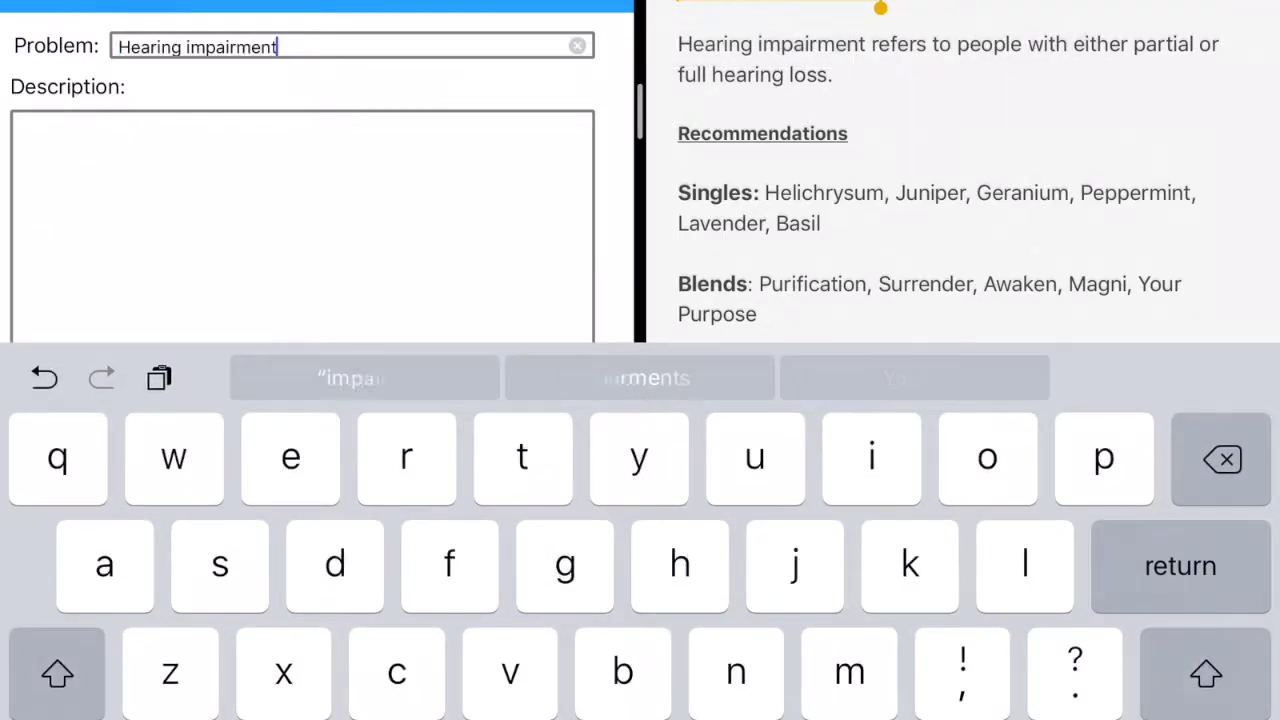
Step: Copy the note's one-sentence definition into the remedy's Description
{"action": "left_click", "coordinate": [758, 44]}
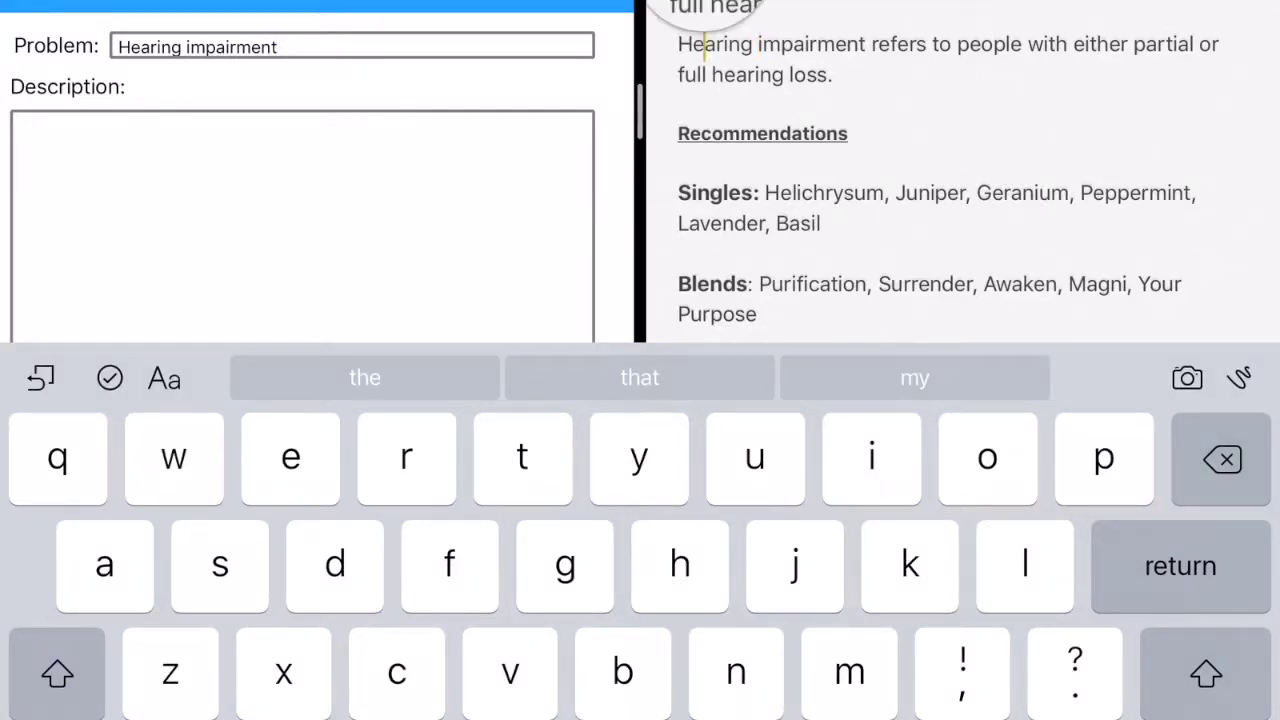
{"action": "left_click", "coordinate": [705, 8]}
{"action": "left_click_drag", "start_coordinate": [752, 72], "coordinate": [833, 99]}
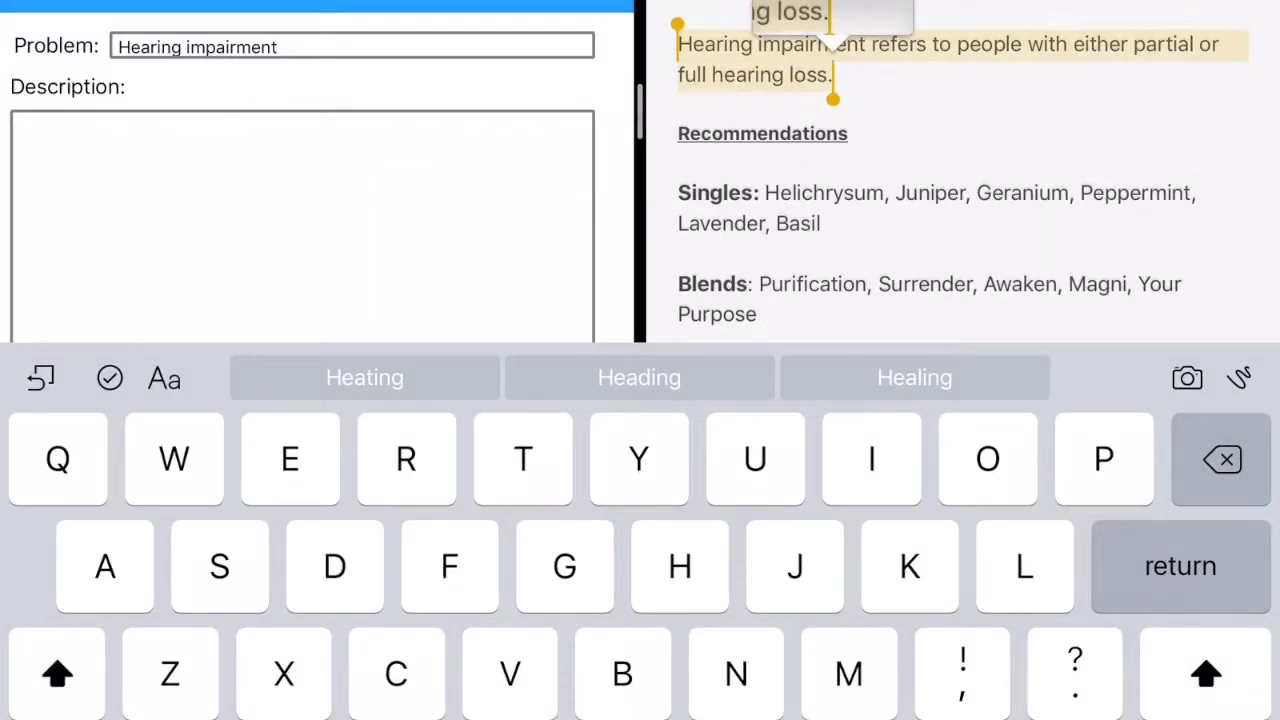
{"action": "left_click", "coordinate": [758, 4]}
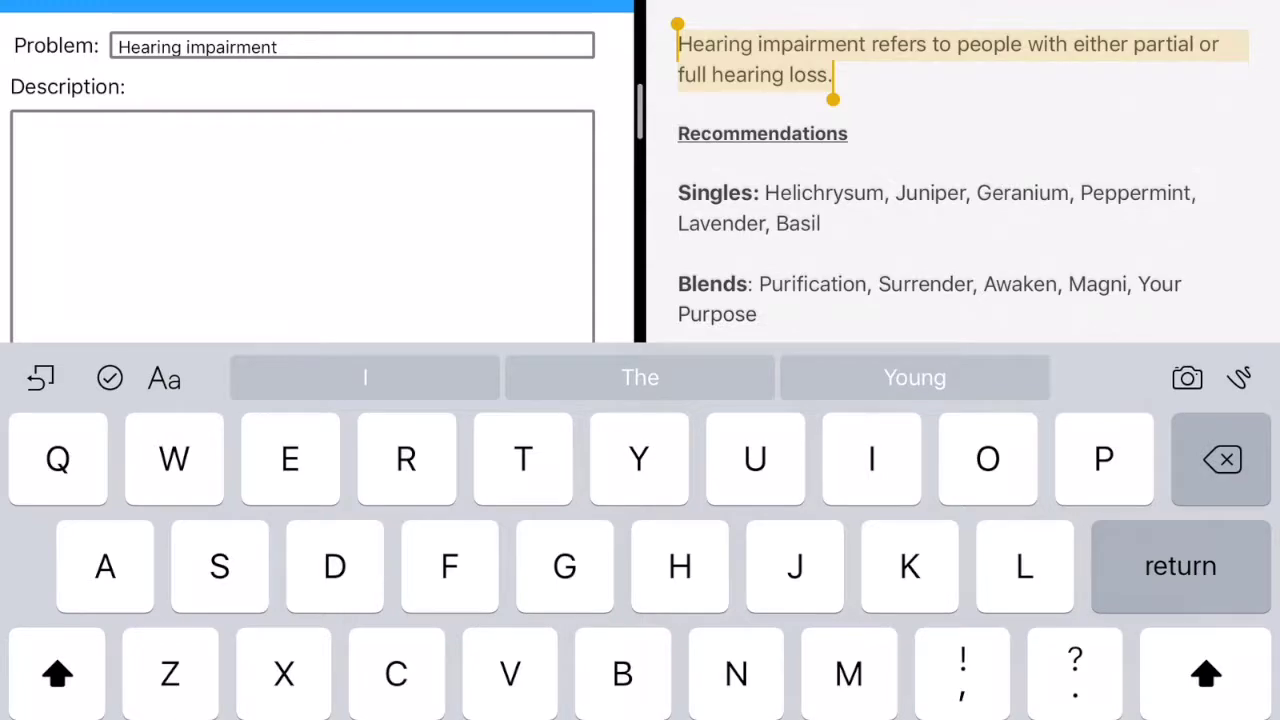
{"action": "left_click", "coordinate": [40, 135]}
{"action": "left_click", "coordinate": [56, 74]}
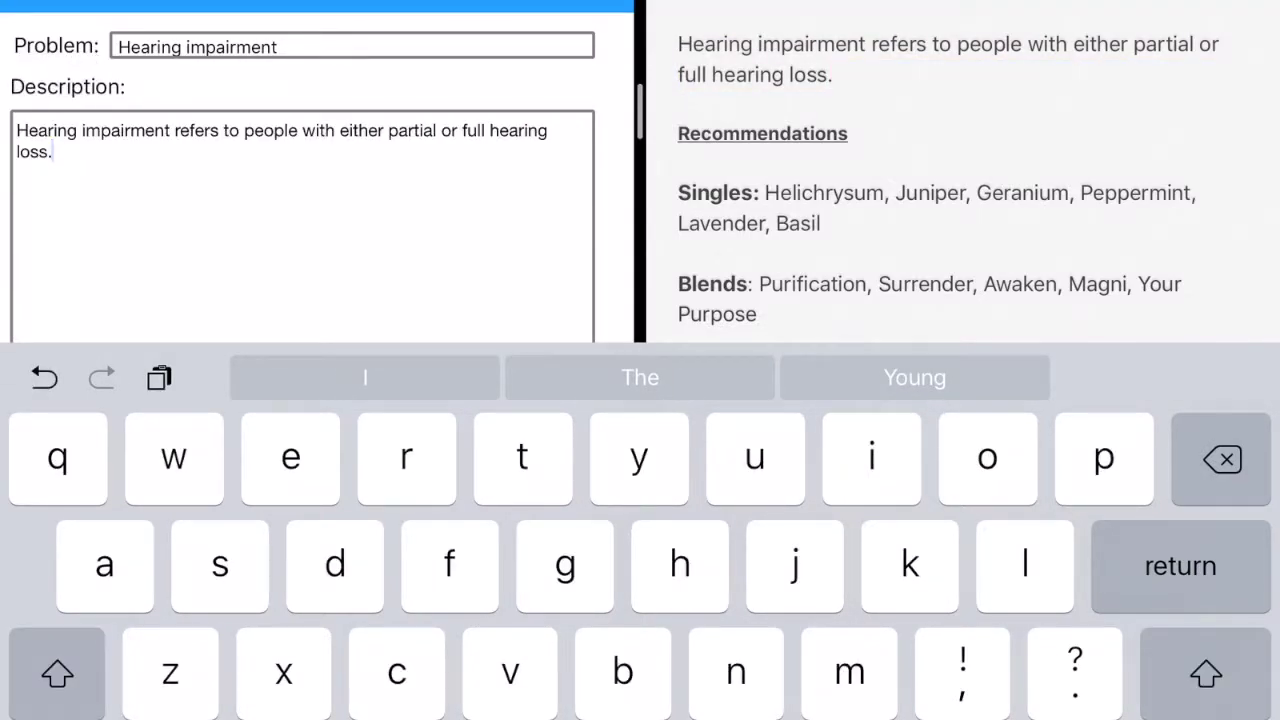
{"action": "scroll", "coordinate": [960, 180], "scroll_direction": "down", "scroll_amount": 5}
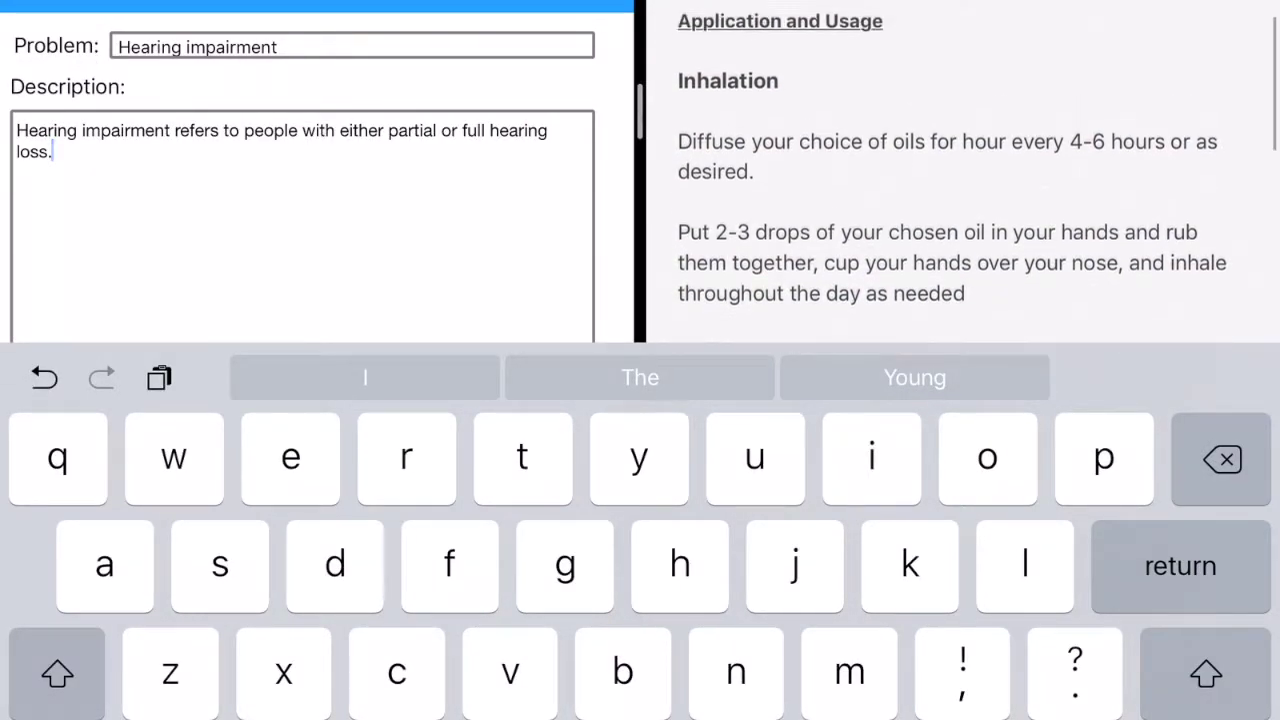
Step: Copy the note's massage and Vita Flex ear-care instructions into the remedy's usage box
{"action": "scroll", "coordinate": [960, 180], "scroll_direction": "up", "scroll_amount": 1}
{"action": "scroll", "coordinate": [960, 180], "scroll_direction": "down", "scroll_amount": 5}
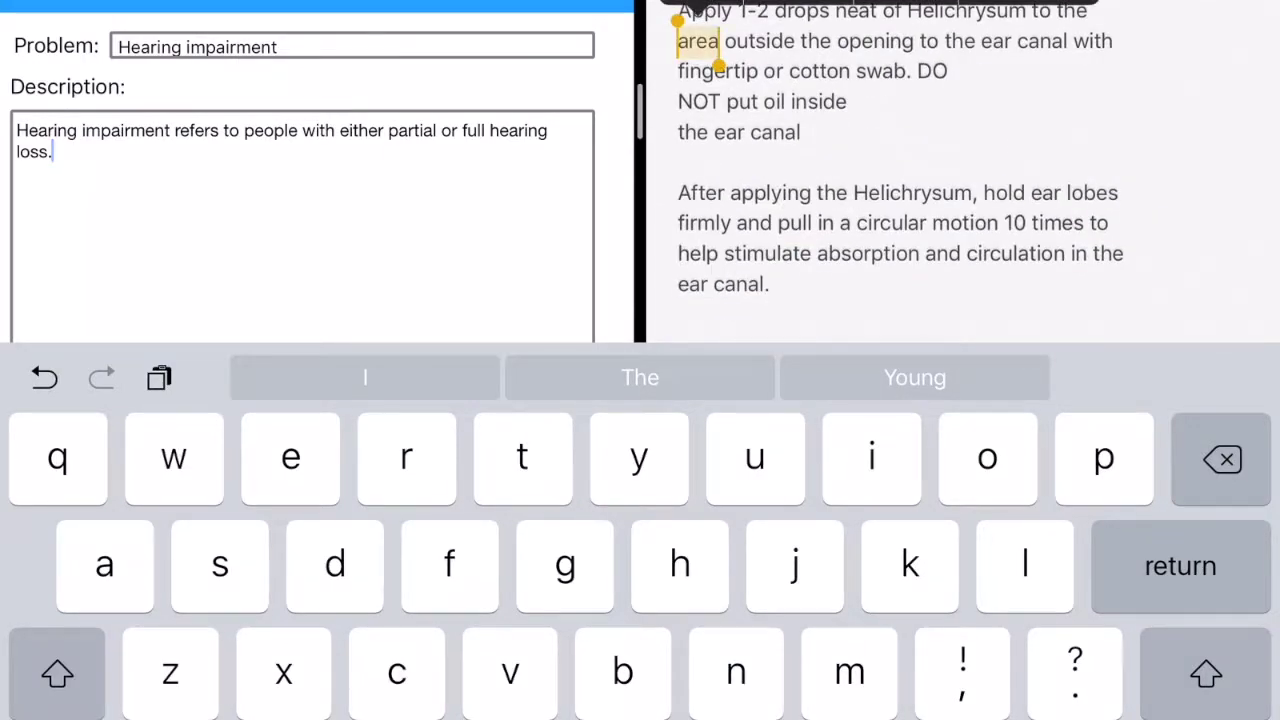
{"action": "scroll", "coordinate": [686, 240], "scroll_direction": "up", "scroll_amount": 3}
{"action": "scroll", "coordinate": [686, 257], "scroll_direction": "up", "scroll_amount": 3}
{"action": "scroll", "coordinate": [960, 180], "scroll_direction": "up", "scroll_amount": 3}
{"action": "scroll", "coordinate": [960, 180], "scroll_direction": "up", "scroll_amount": 2}
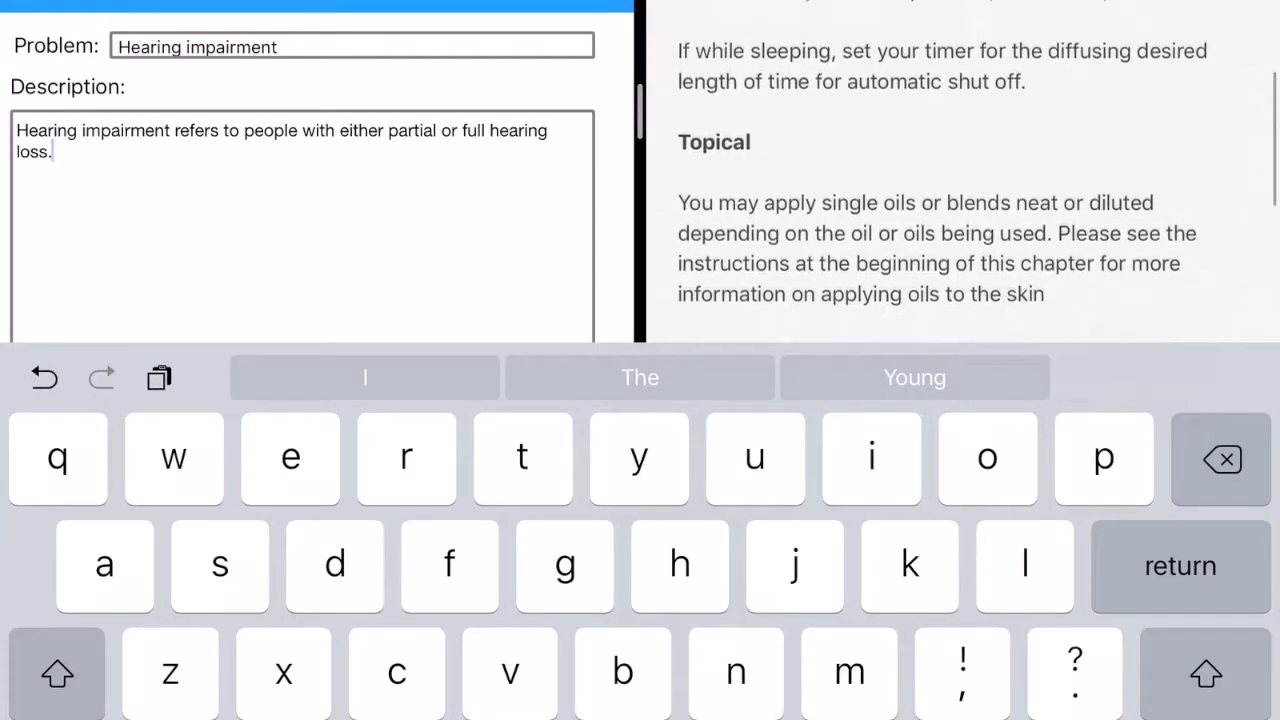
{"action": "scroll", "coordinate": [960, 180], "scroll_direction": "up", "scroll_amount": 2}
{"action": "scroll", "coordinate": [960, 180], "scroll_direction": "up", "scroll_amount": 1}
{"action": "scroll", "coordinate": [960, 180], "scroll_direction": "up", "scroll_amount": 3}
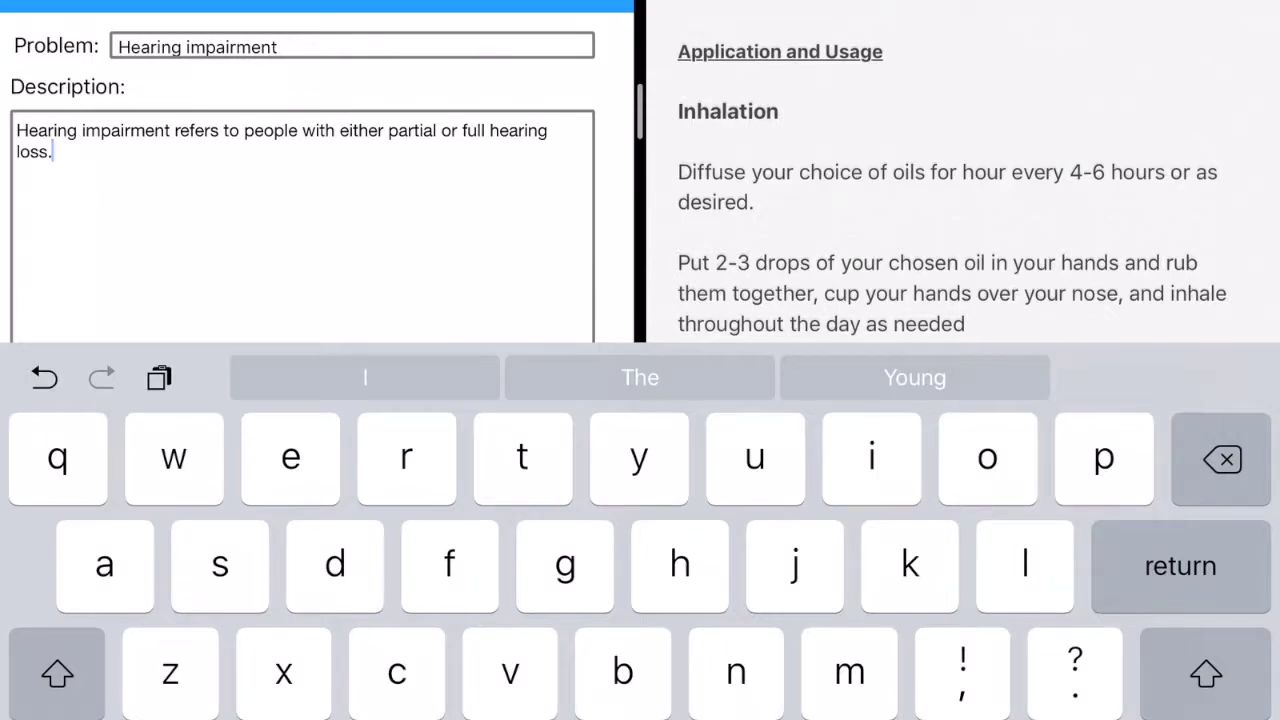
{"action": "double_click", "coordinate": [720, 57]}
{"action": "scroll", "coordinate": [960, 180], "scroll_direction": "down", "scroll_amount": 5}
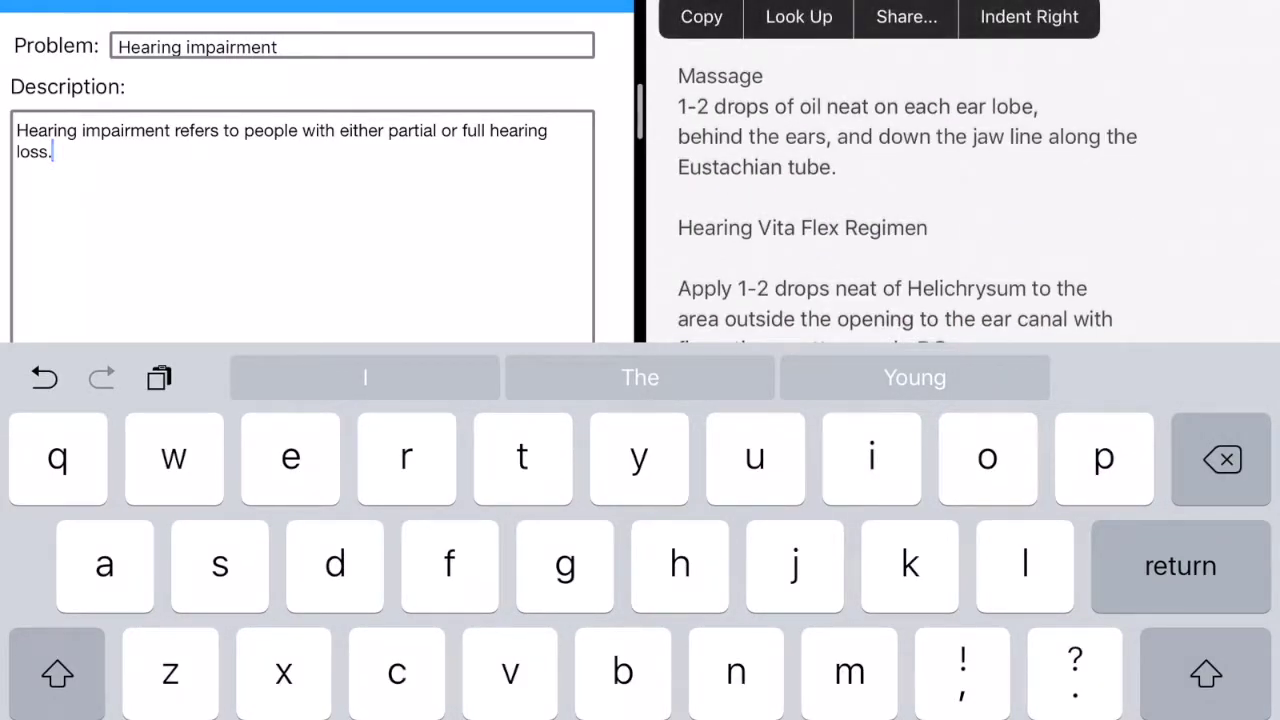
{"action": "scroll", "coordinate": [960, 180], "scroll_direction": "up", "scroll_amount": 1}
{"action": "mouse_move", "coordinate": [766, 14]}
{"action": "left_mouse_down"}
{"action": "mouse_move", "coordinate": [1008, 150]}
{"action": "mouse_move", "coordinate": [677, 333]}
{"action": "left_mouse_up"}
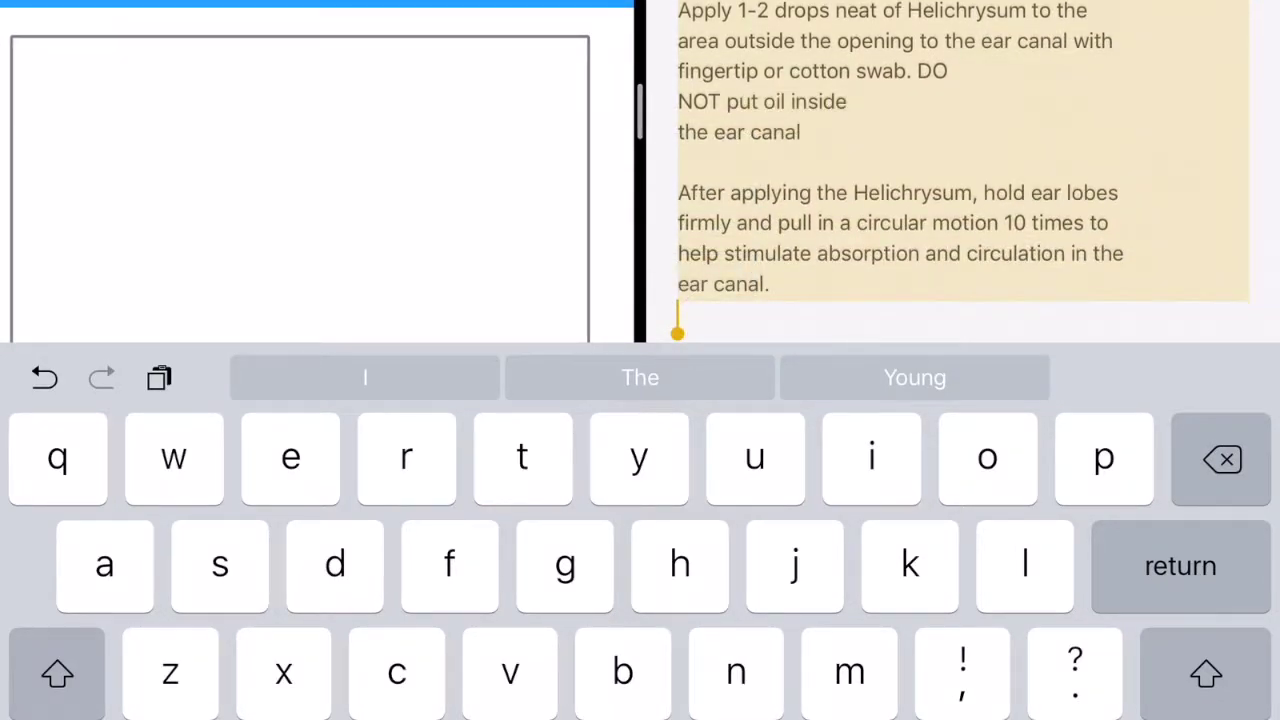
{"action": "left_click", "coordinate": [286, 80]}
{"action": "left_click", "coordinate": [57, 10]}
Step: Add Helichrysum, copied from the note, to the remedy's oils
{"action": "scroll", "coordinate": [960, 170], "scroll_direction": "up", "scroll_amount": 10}
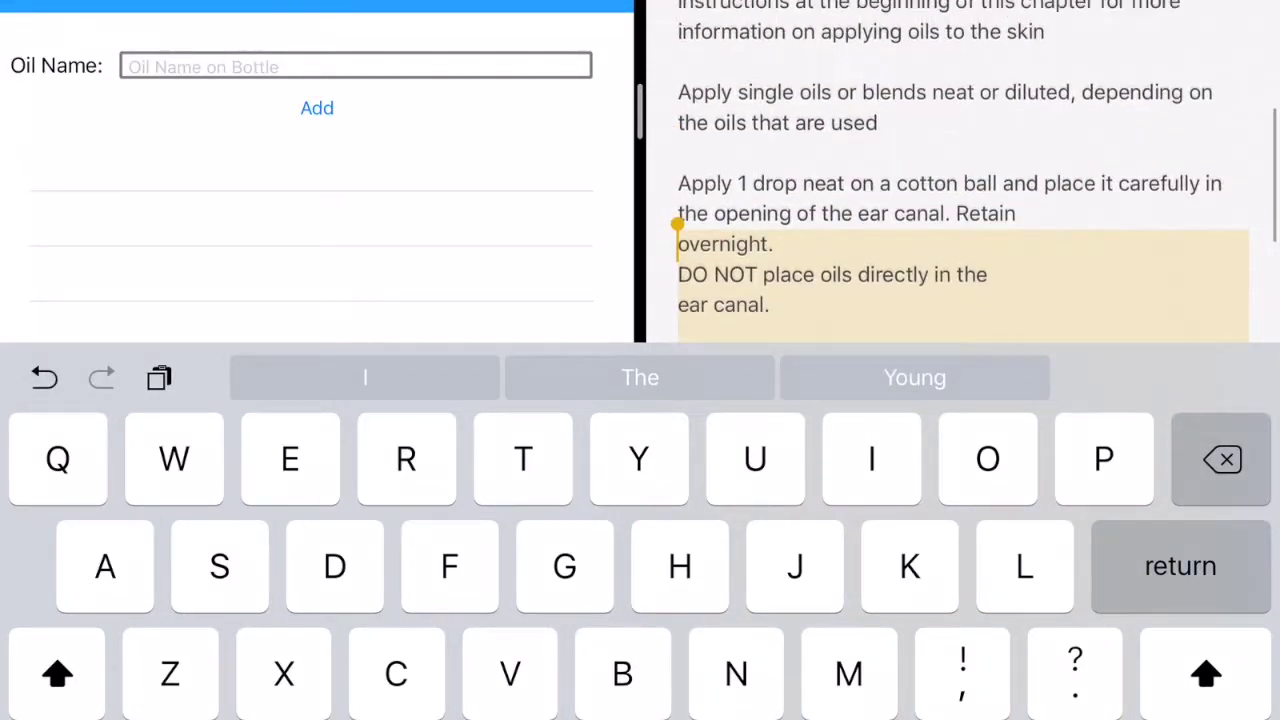
{"action": "scroll", "coordinate": [960, 170], "scroll_direction": "up", "scroll_amount": 2}
{"action": "scroll", "coordinate": [960, 170], "scroll_direction": "up", "scroll_amount": 5}
{"action": "scroll", "coordinate": [960, 170], "scroll_direction": "up", "scroll_amount": 3}
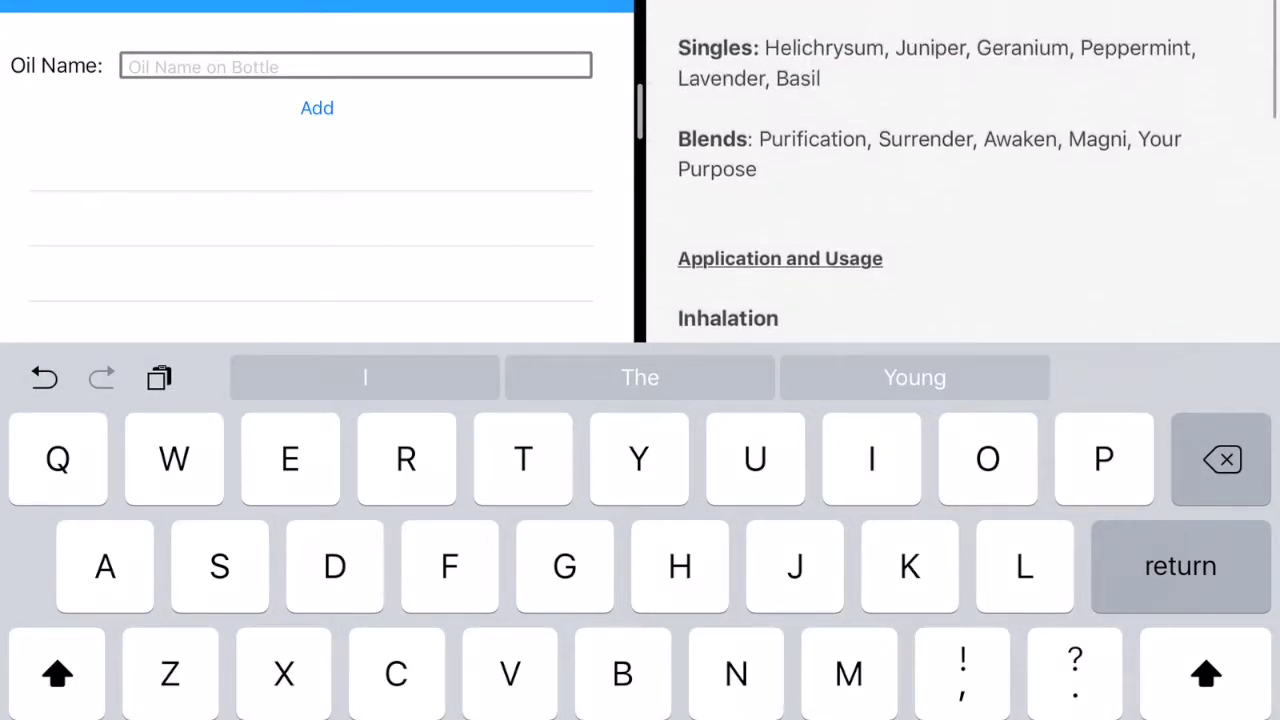
{"action": "scroll", "coordinate": [960, 170], "scroll_direction": "up", "scroll_amount": 3}
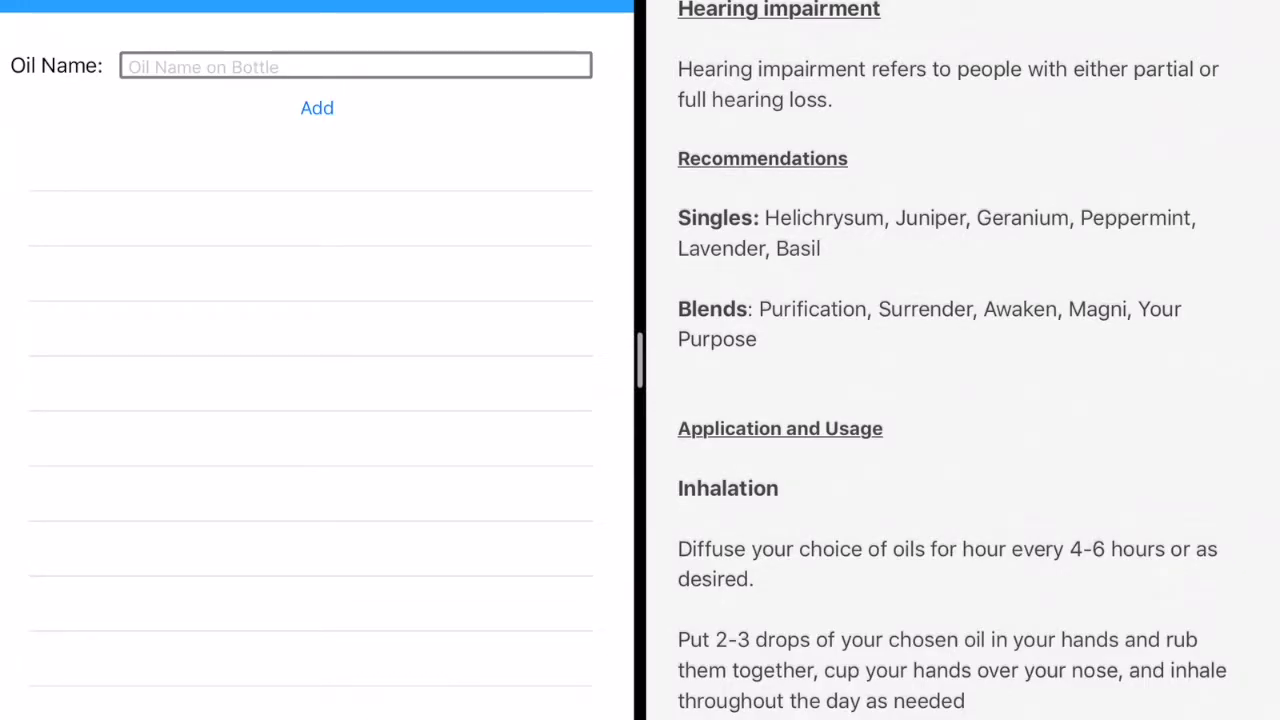
{"action": "double_click", "coordinate": [824, 218]}
{"action": "left_click", "coordinate": [701, 159]}
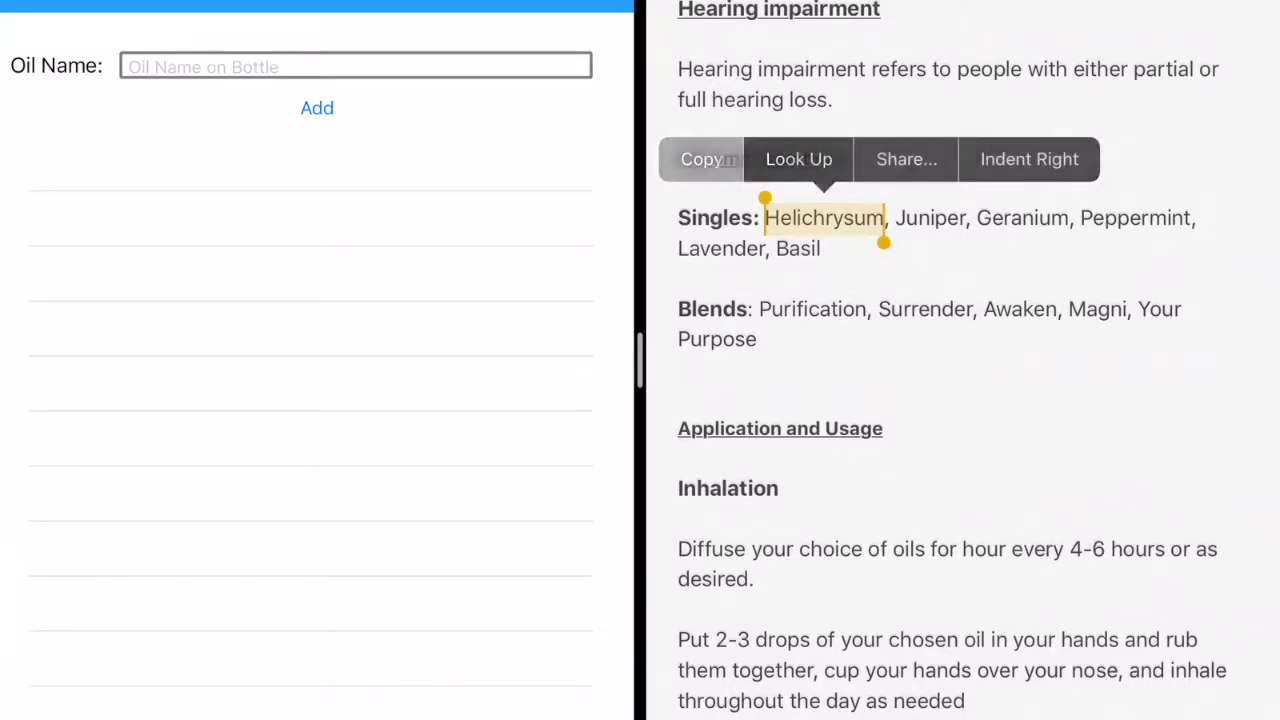
{"action": "left_click", "coordinate": [355, 66]}
{"action": "left_click", "coordinate": [200, 66]}
{"action": "left_click", "coordinate": [128, 11]}
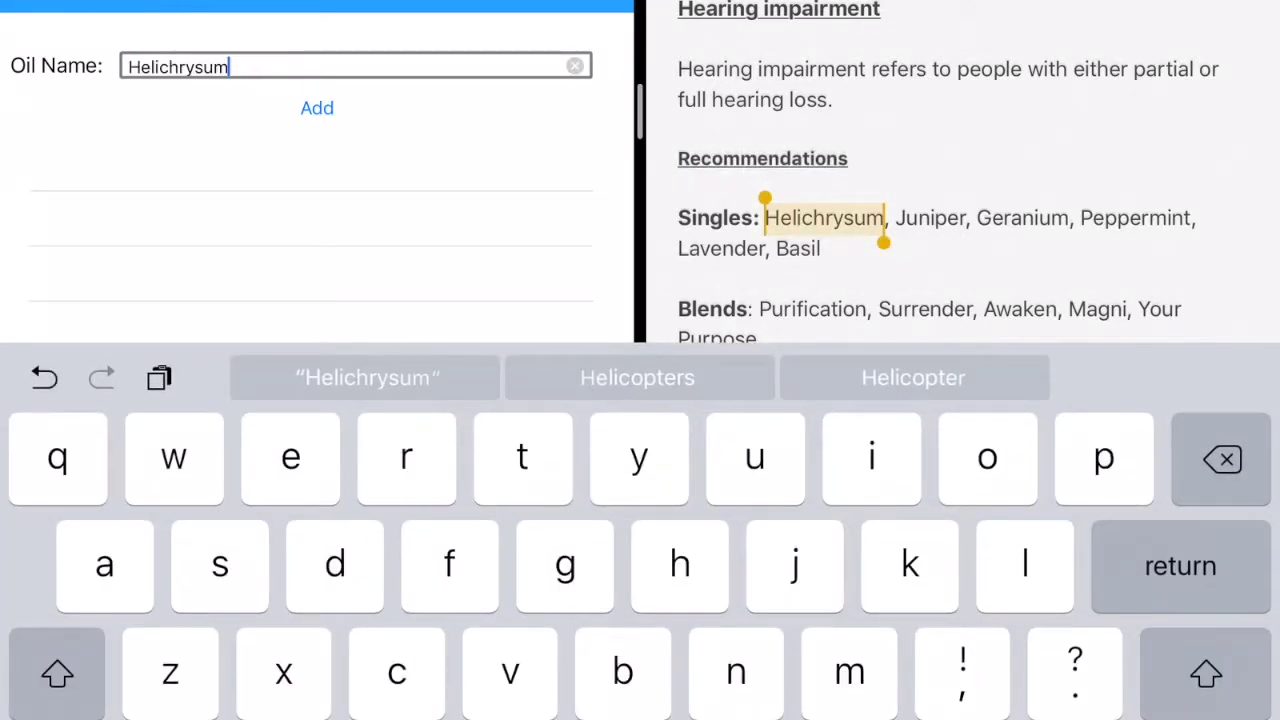
{"action": "left_click", "coordinate": [317, 107]}
Step: Add Juniper, copied from the note, to the remedy's oils
{"action": "left_click", "coordinate": [947, 218]}
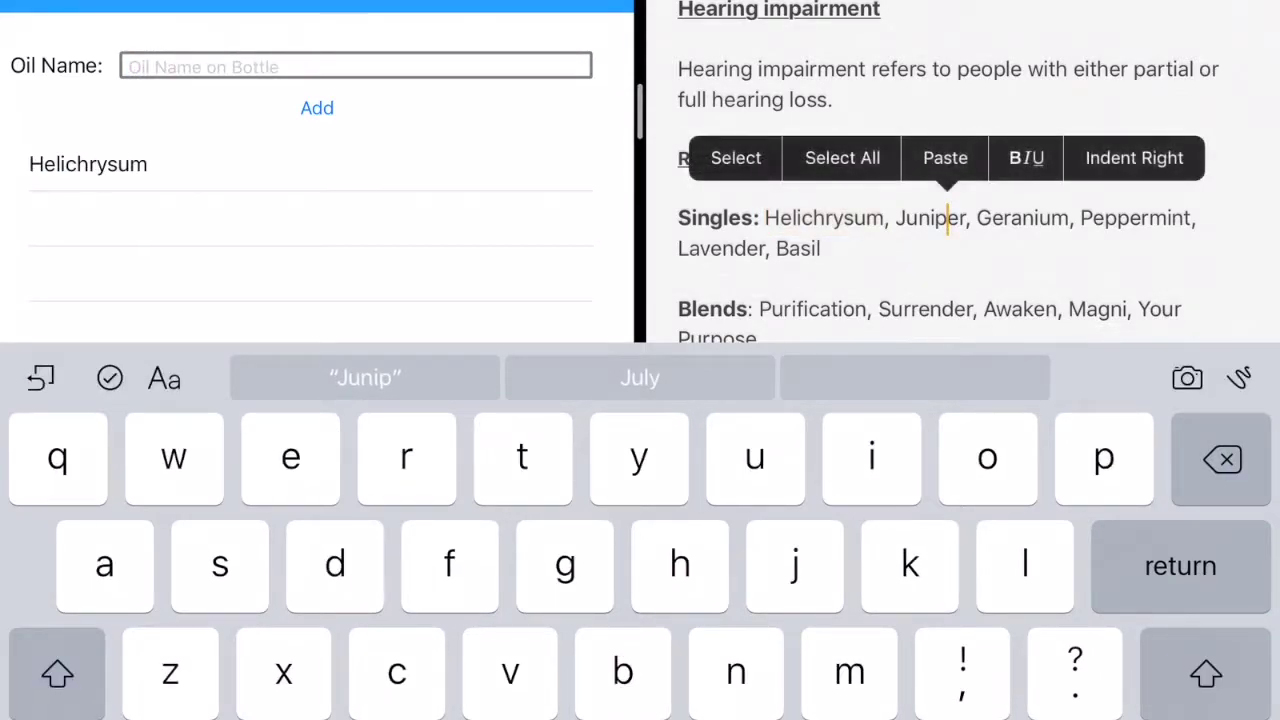
{"action": "left_click", "coordinate": [734, 157]}
{"action": "left_click", "coordinate": [773, 159]}
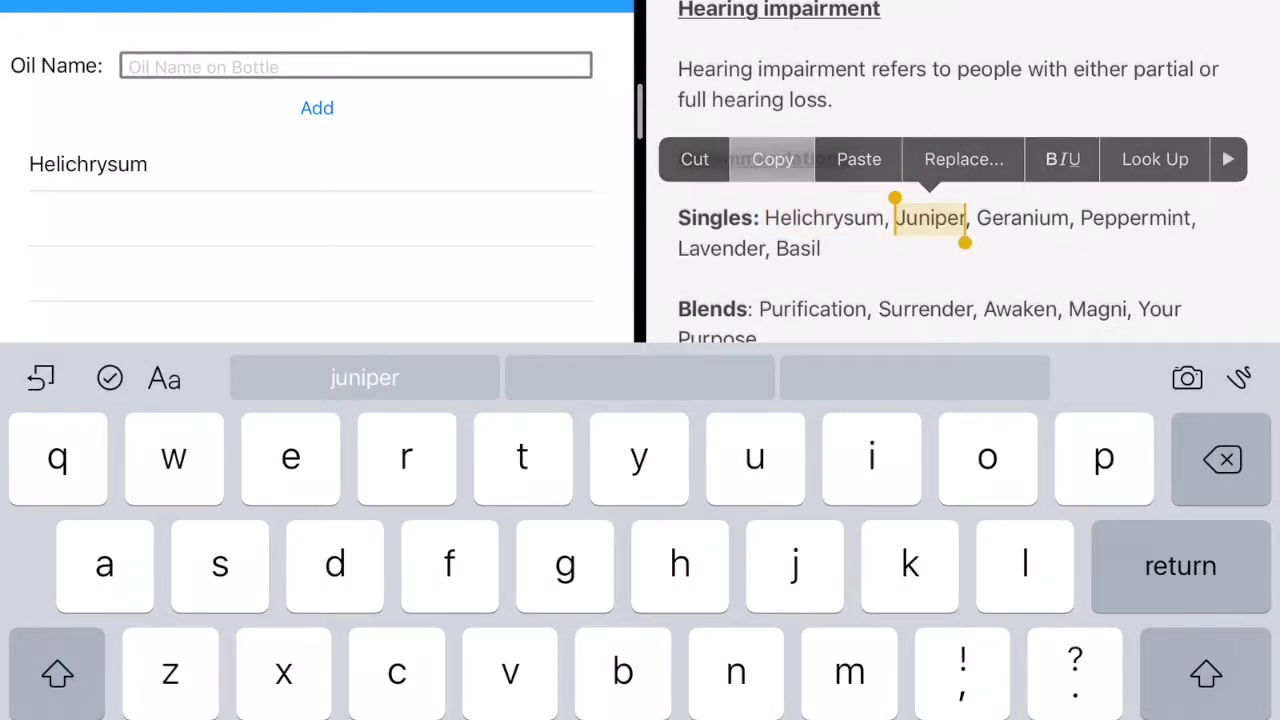
{"action": "left_click", "coordinate": [355, 66]}
{"action": "left_click", "coordinate": [130, 66]}
{"action": "left_click", "coordinate": [128, 11]}
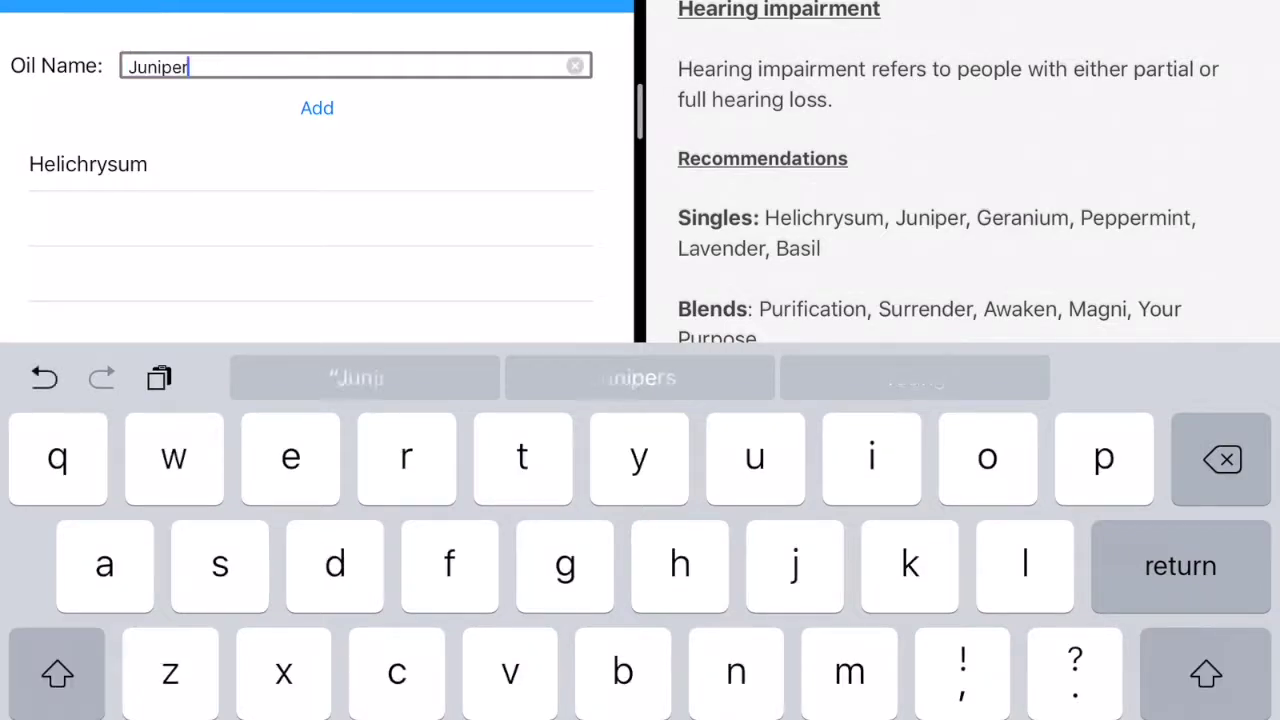
{"action": "left_click", "coordinate": [317, 107]}
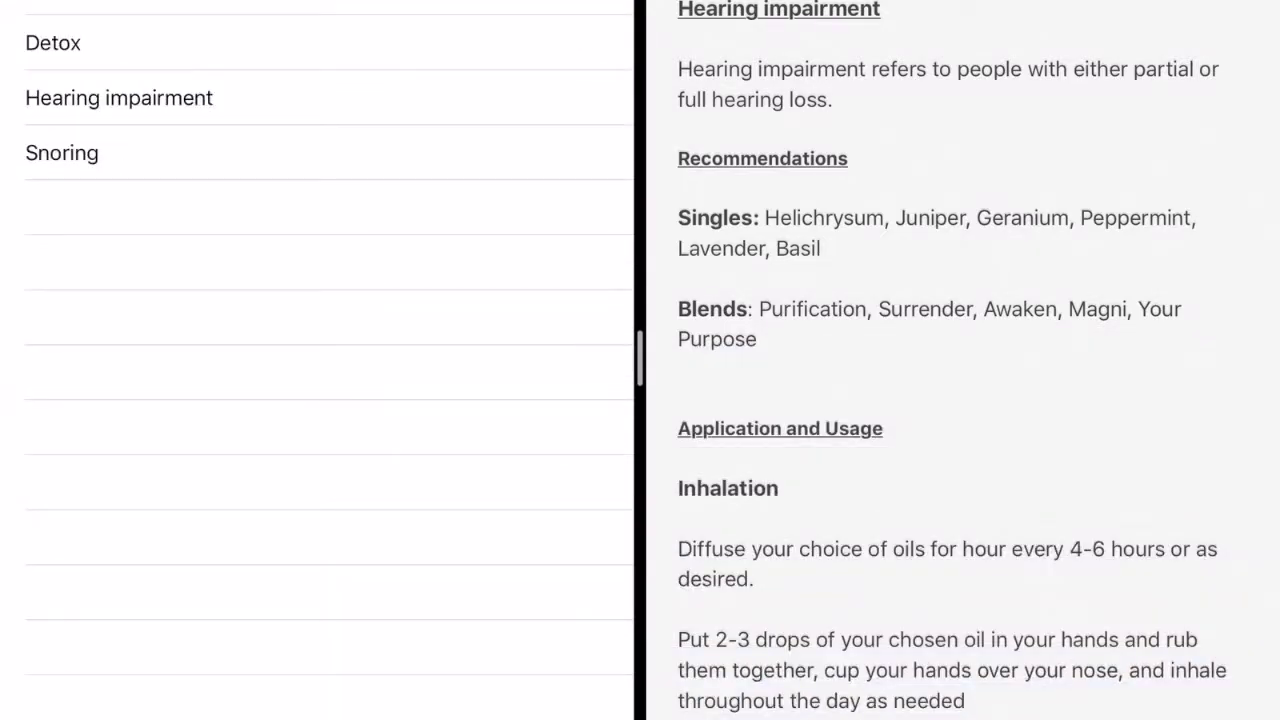
Step: Open the saved Hearing impairment remedy to check its oils (Helichrysum, Juniper) and usage
{"action": "left_click", "coordinate": [119, 97]}
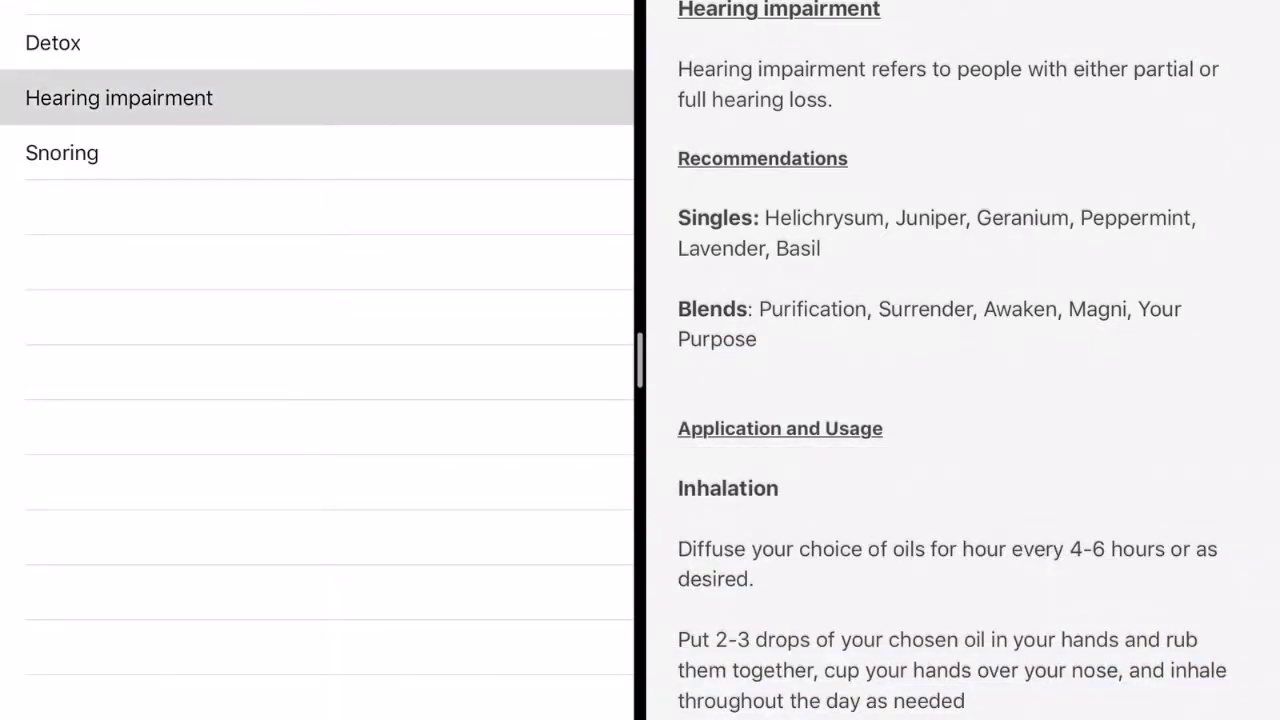
{"action": "left_click", "coordinate": [180, 5]}
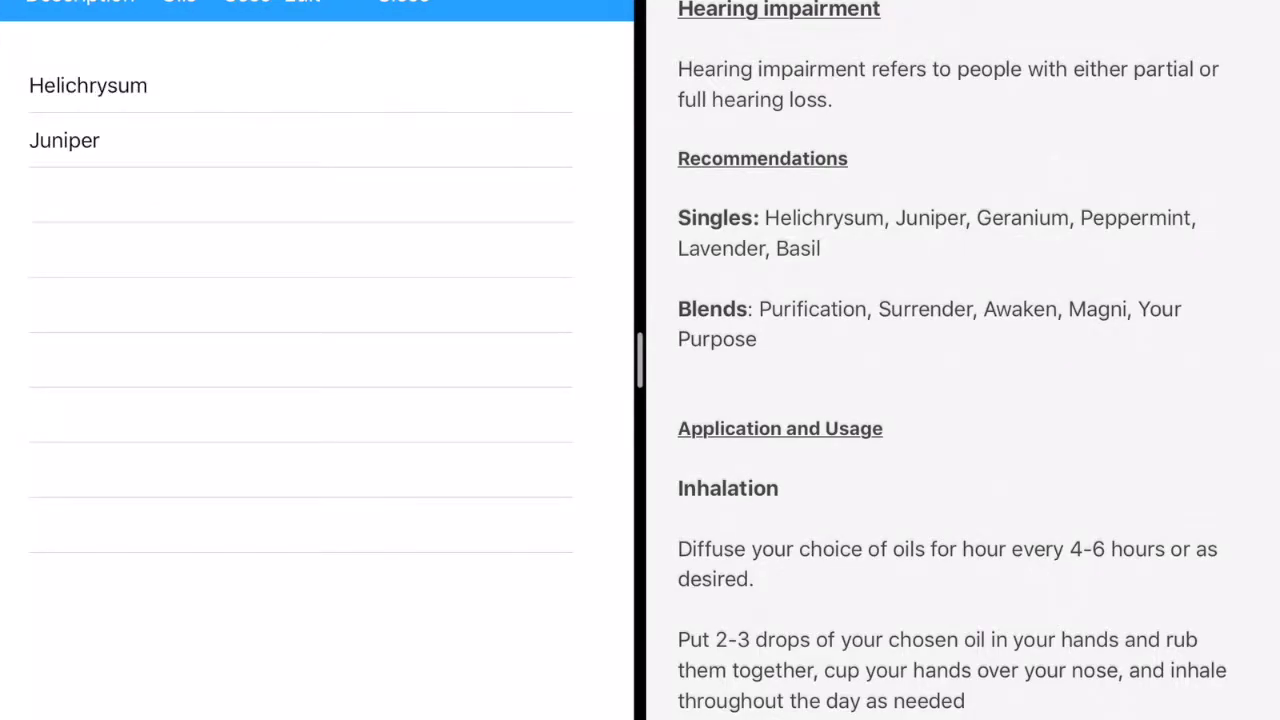
{"action": "left_click", "coordinate": [255, 5]}
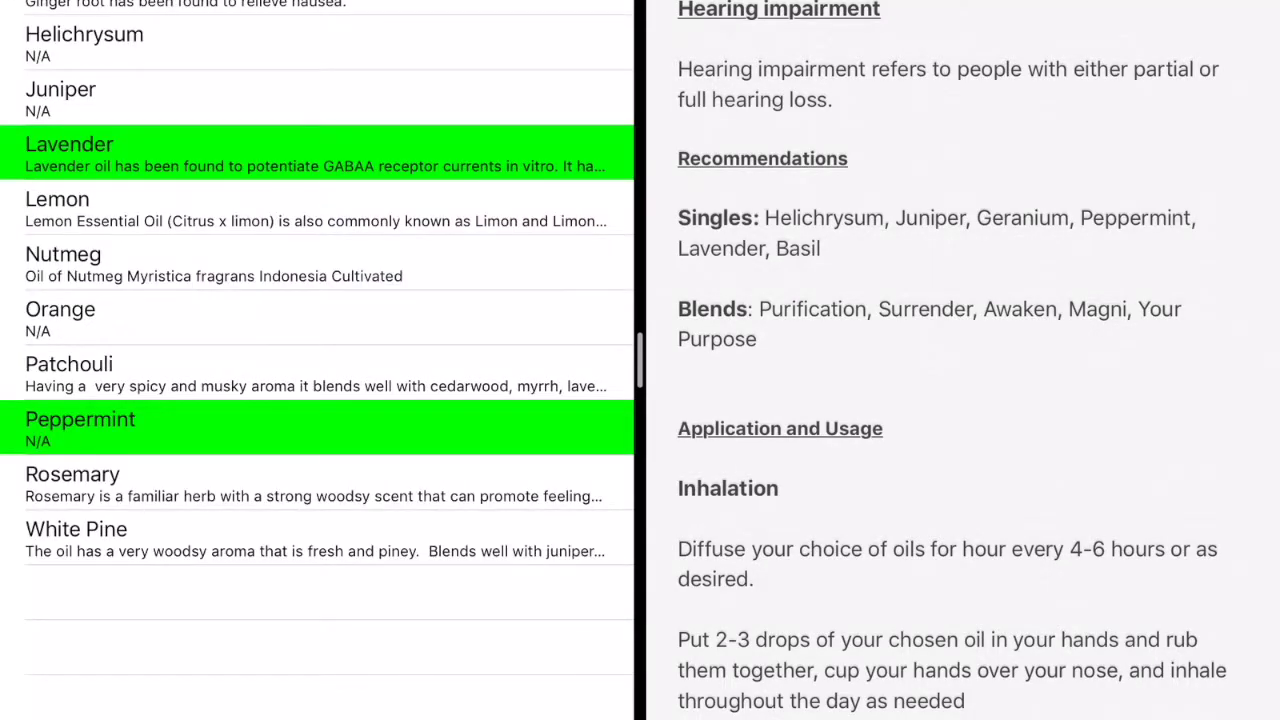